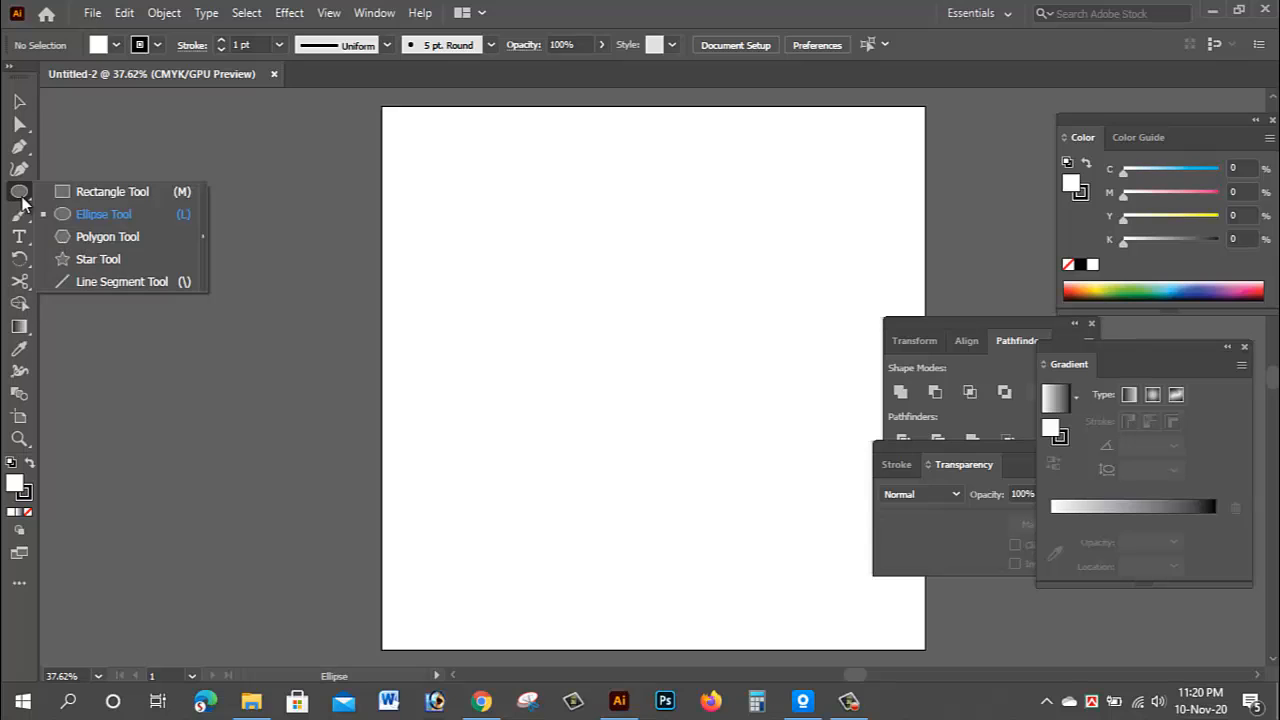
# Step: Draw a large circle centred near the middle of the artboard with the Ellipse tool
pyautogui.click(64, 217)
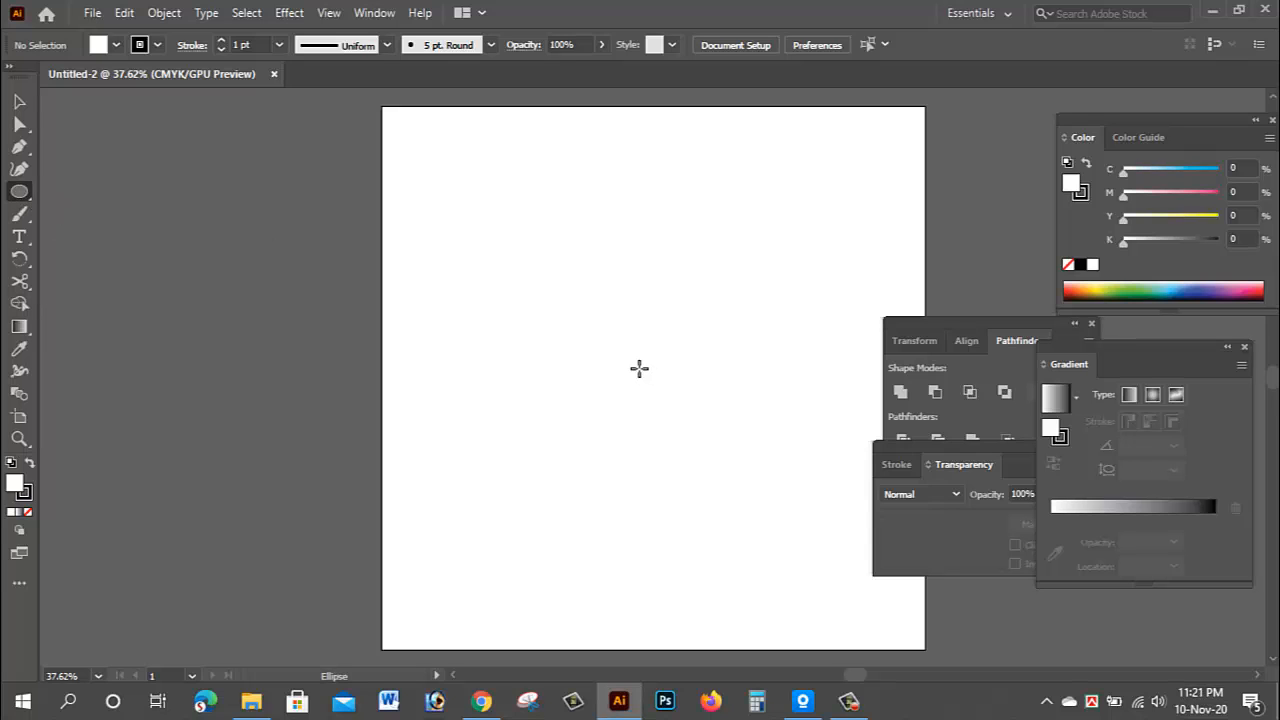
pyautogui.moveTo(631, 364); pyautogui.dragTo(815, 530)
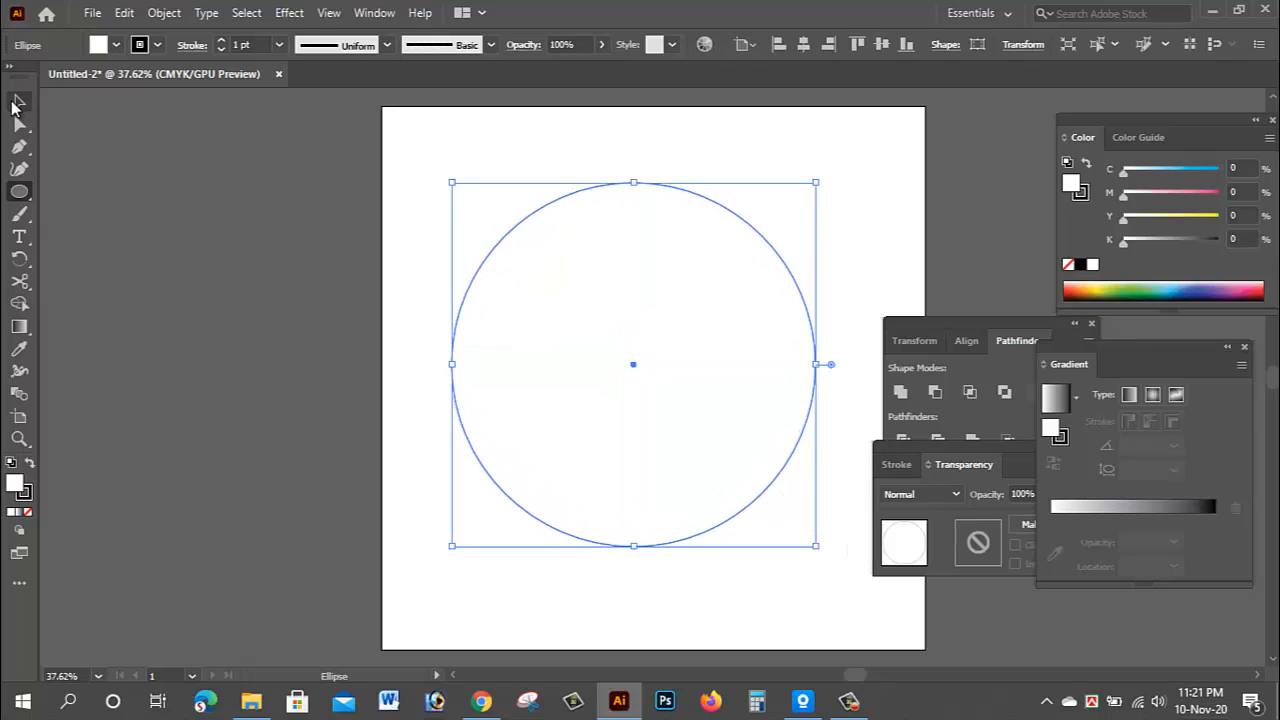
pyautogui.click(18, 102)
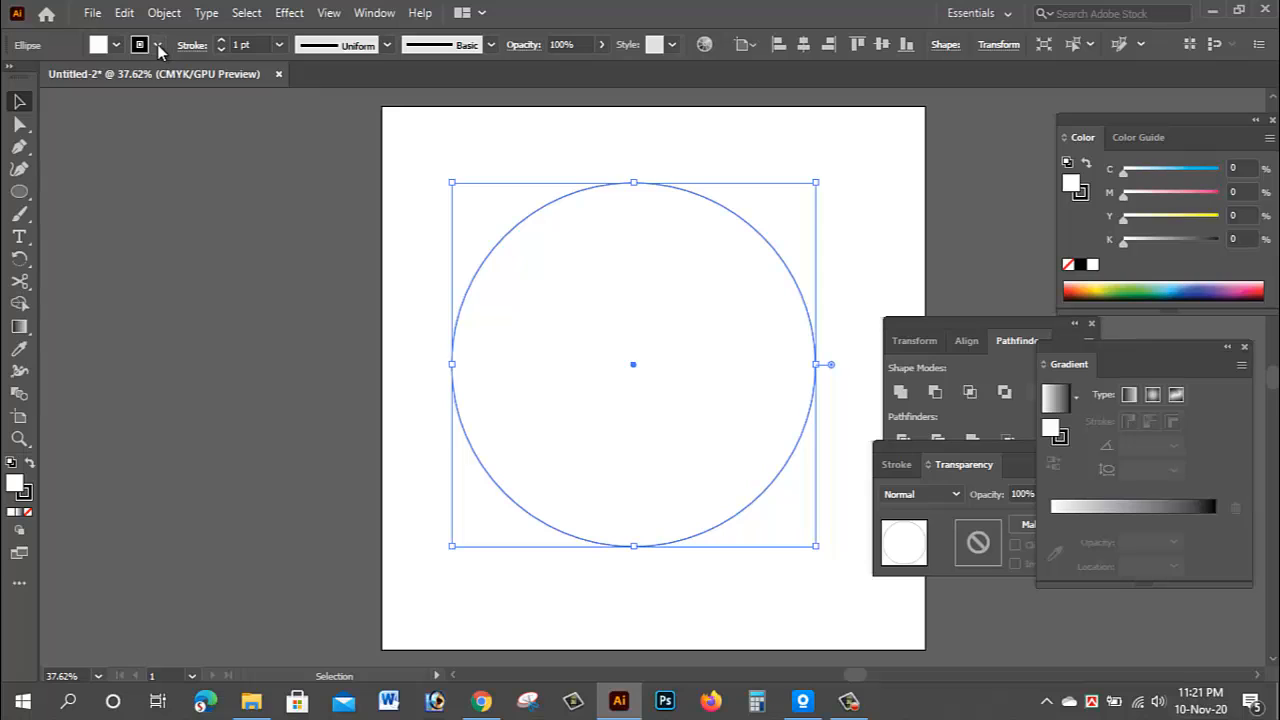
# Step: Remove the large circle's stroke and fill it with black
pyautogui.click(155, 46)
pyautogui.click(12, 77)
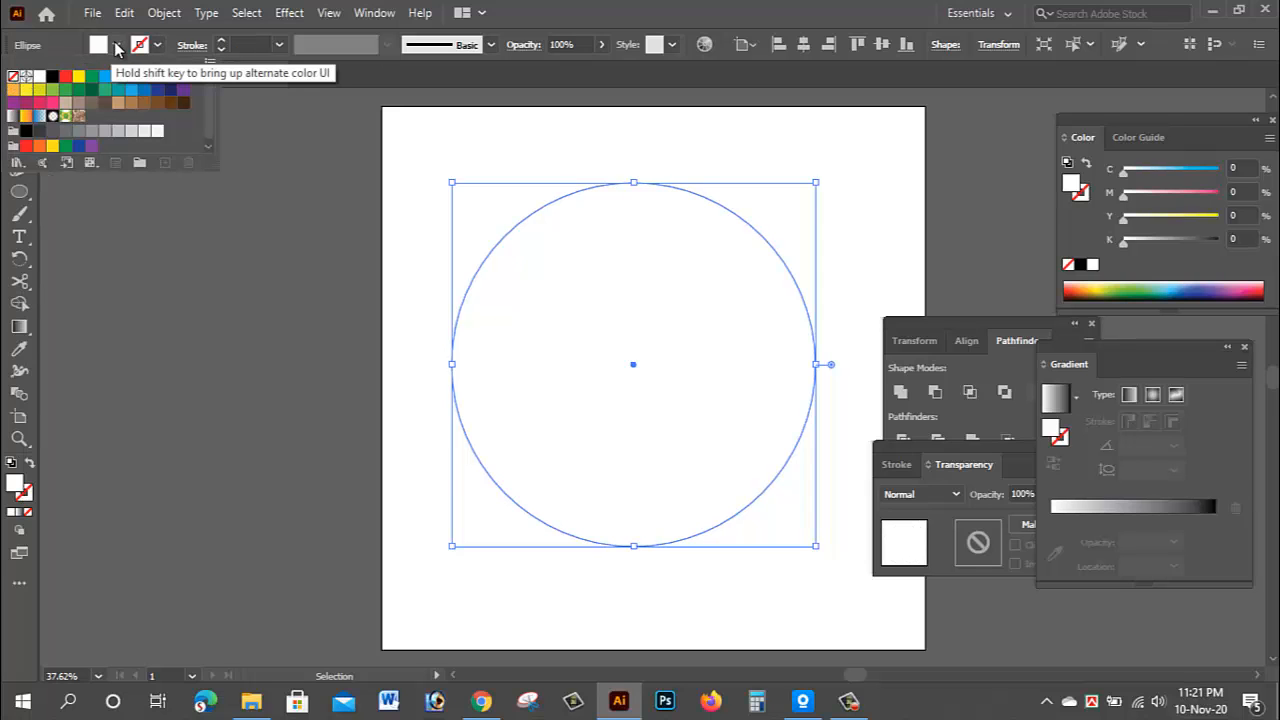
pyautogui.click(117, 46)
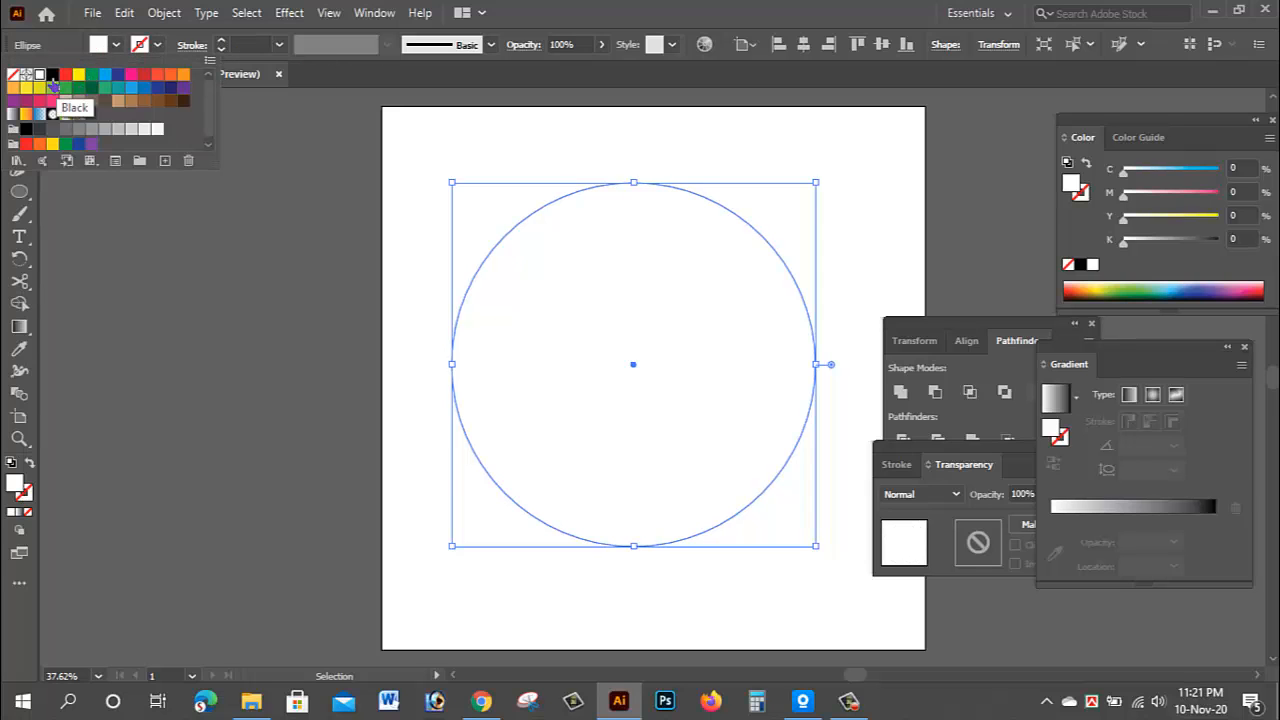
pyautogui.click(52, 75)
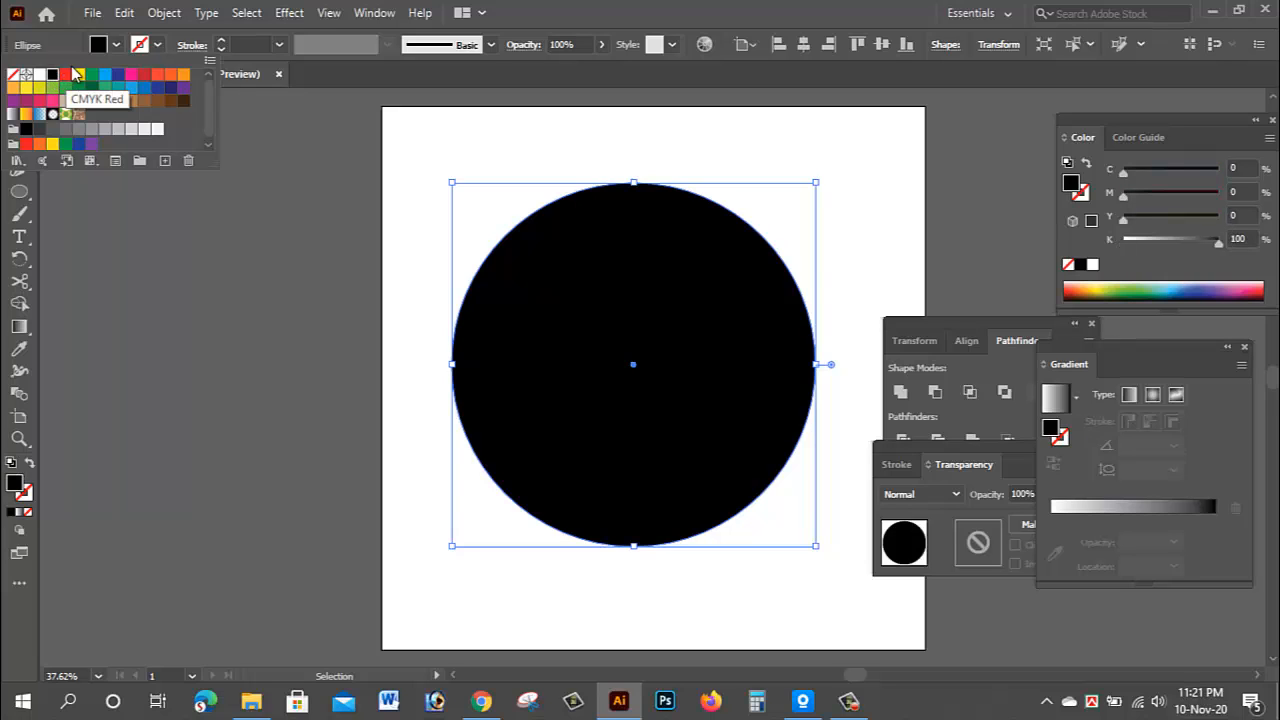
pyautogui.click(312, 144)
# Step: Add two equal small black circles as ears, overlapping the upper-left and upper-right edges of the large circle
pyautogui.click(18, 195)
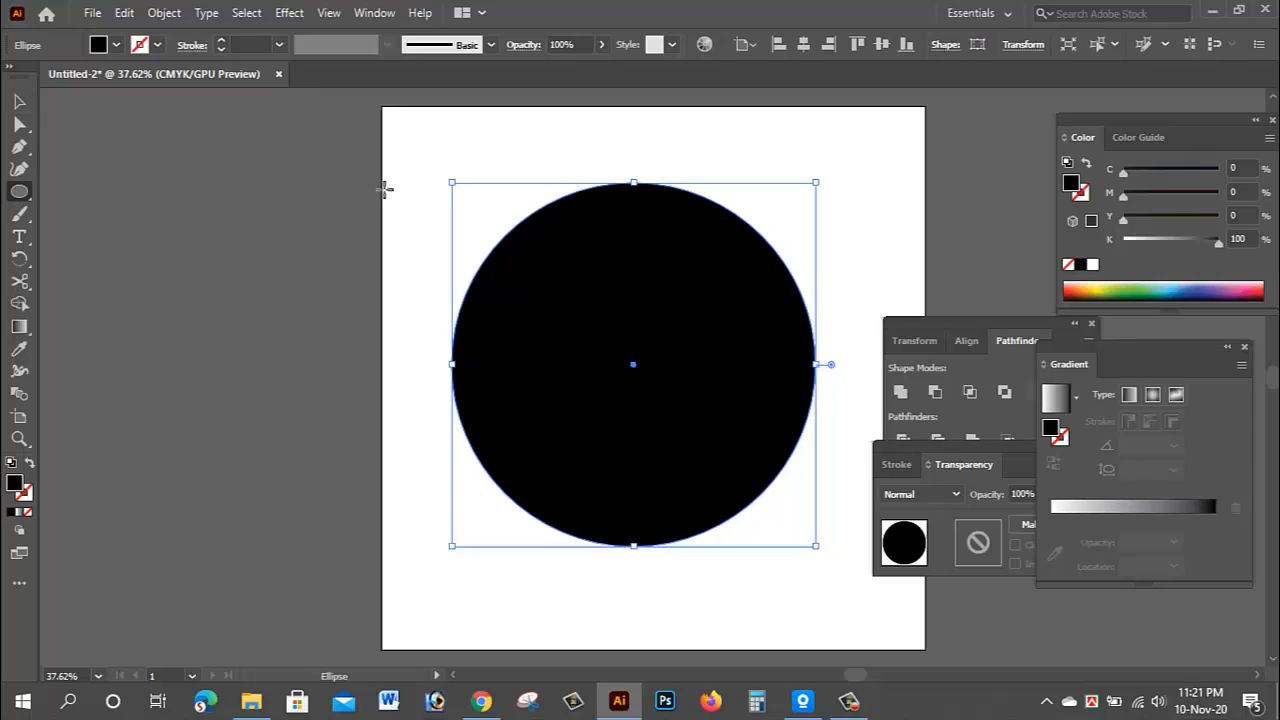
pyautogui.moveTo(354, 182)
pyautogui.mouseDown()
pyautogui.moveTo(388, 212)
pyautogui.moveTo(515, 240)
pyautogui.moveTo(534, 214)
pyautogui.moveTo(665, 238)
pyautogui.moveTo(751, 235)
pyautogui.mouseUp()
pyautogui.click(16, 103)
pyautogui.click(543, 160)
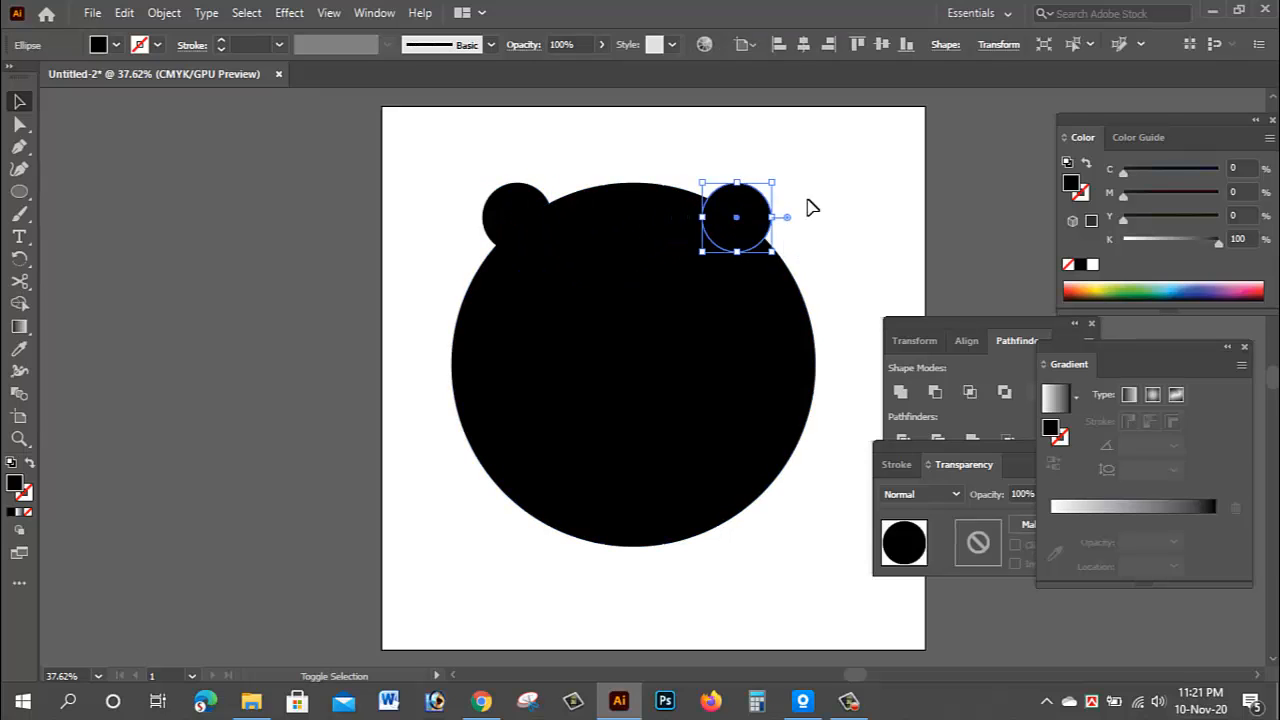
pyautogui.click(765, 190)
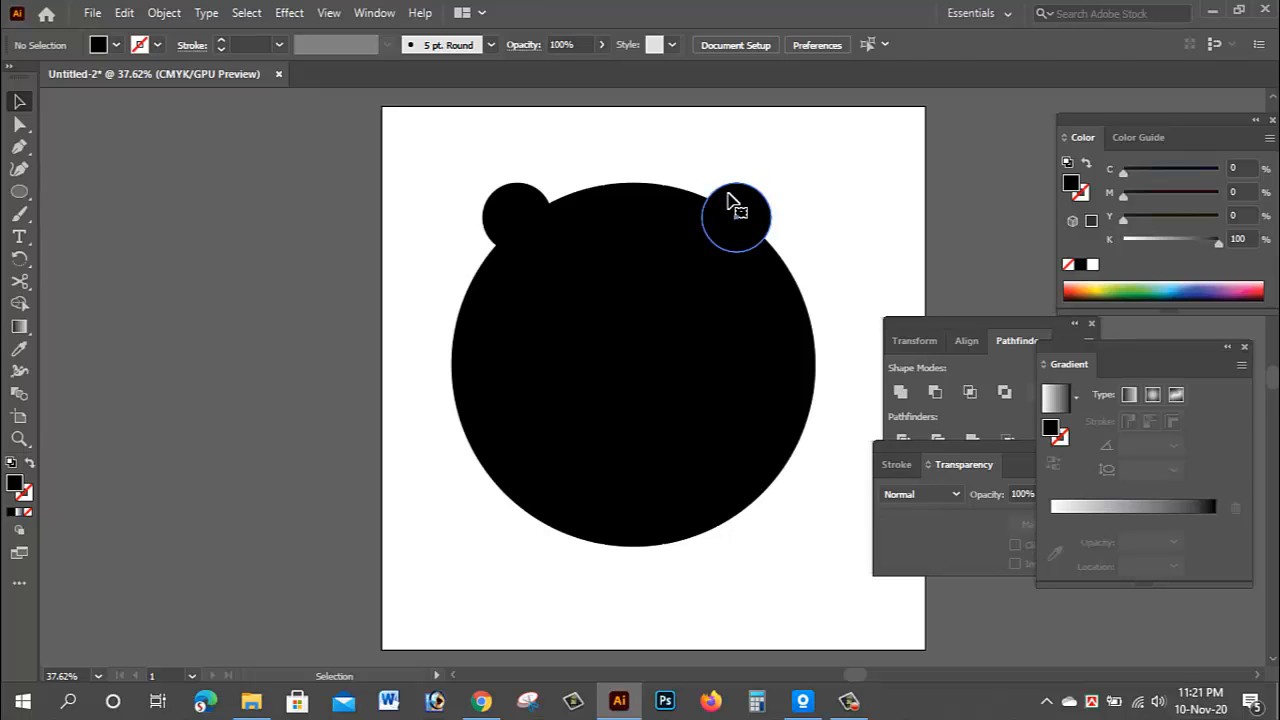
pyautogui.click(738, 206)
pyautogui.click(757, 162)
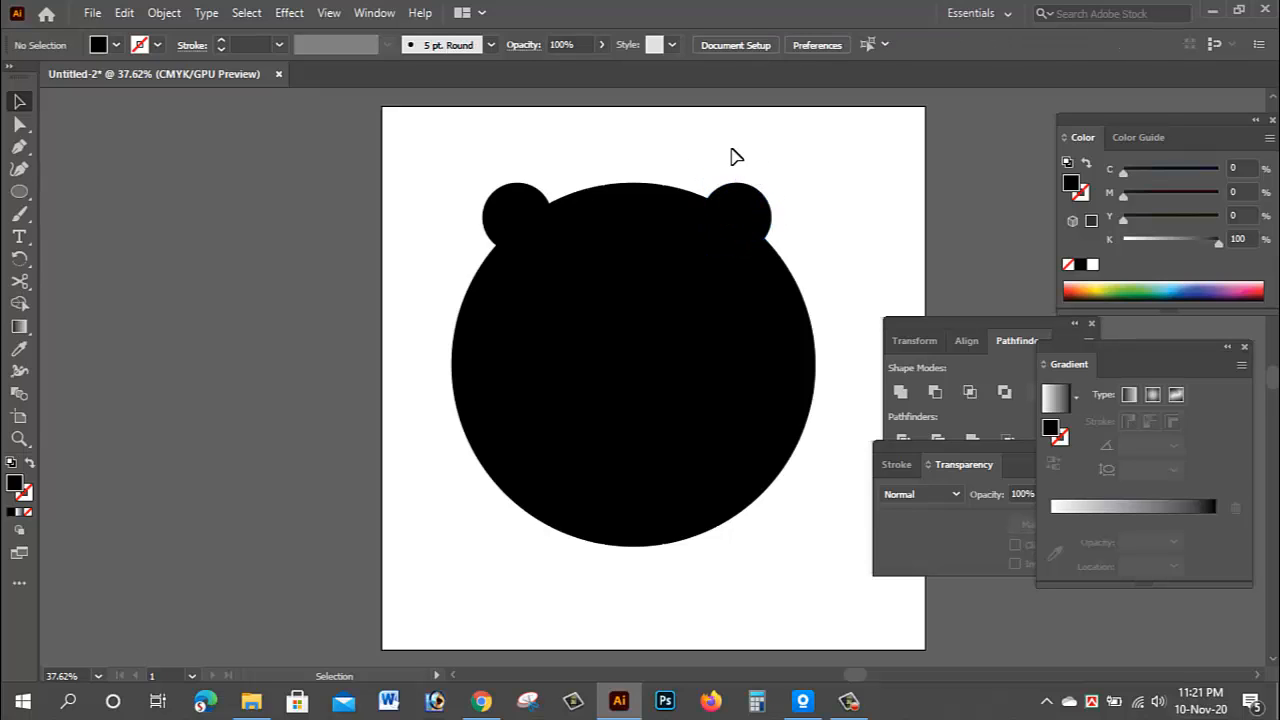
pyautogui.click(755, 205)
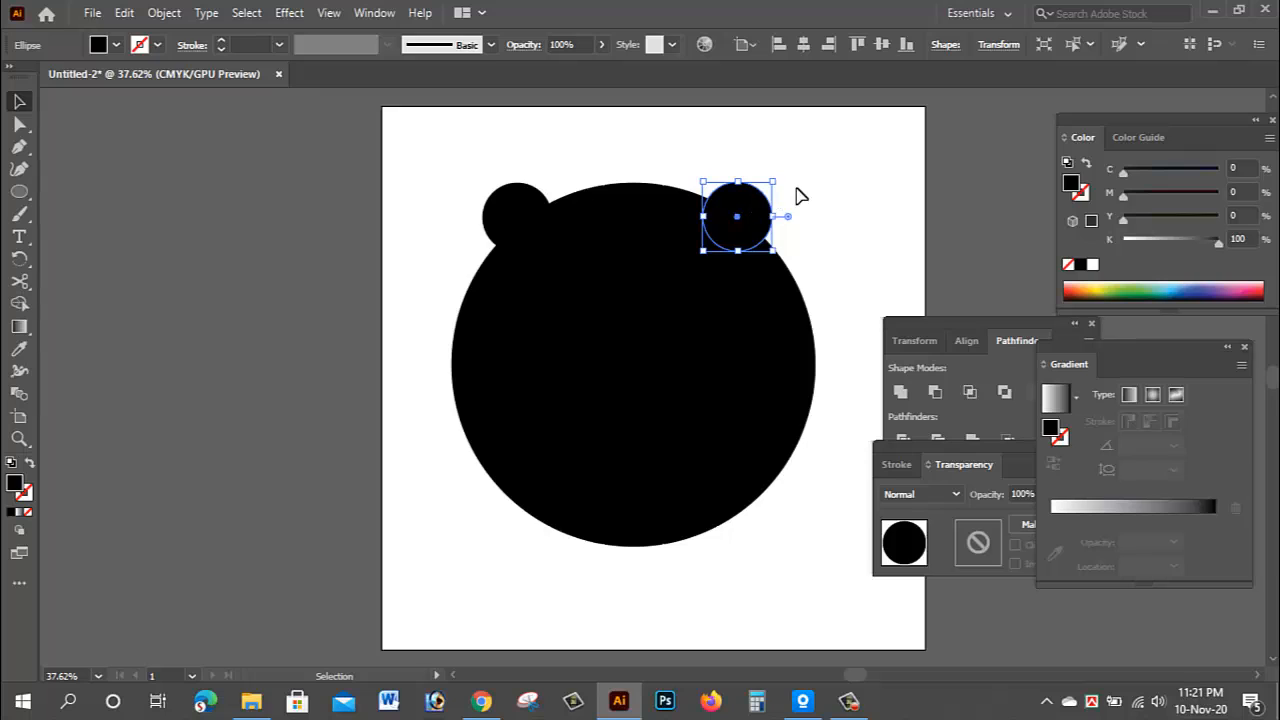
pyautogui.click(728, 164)
# Step: Unite the large circle and both ear circles into a single head shape with Pathfinder
pyautogui.moveTo(394, 122); pyautogui.dragTo(848, 422)
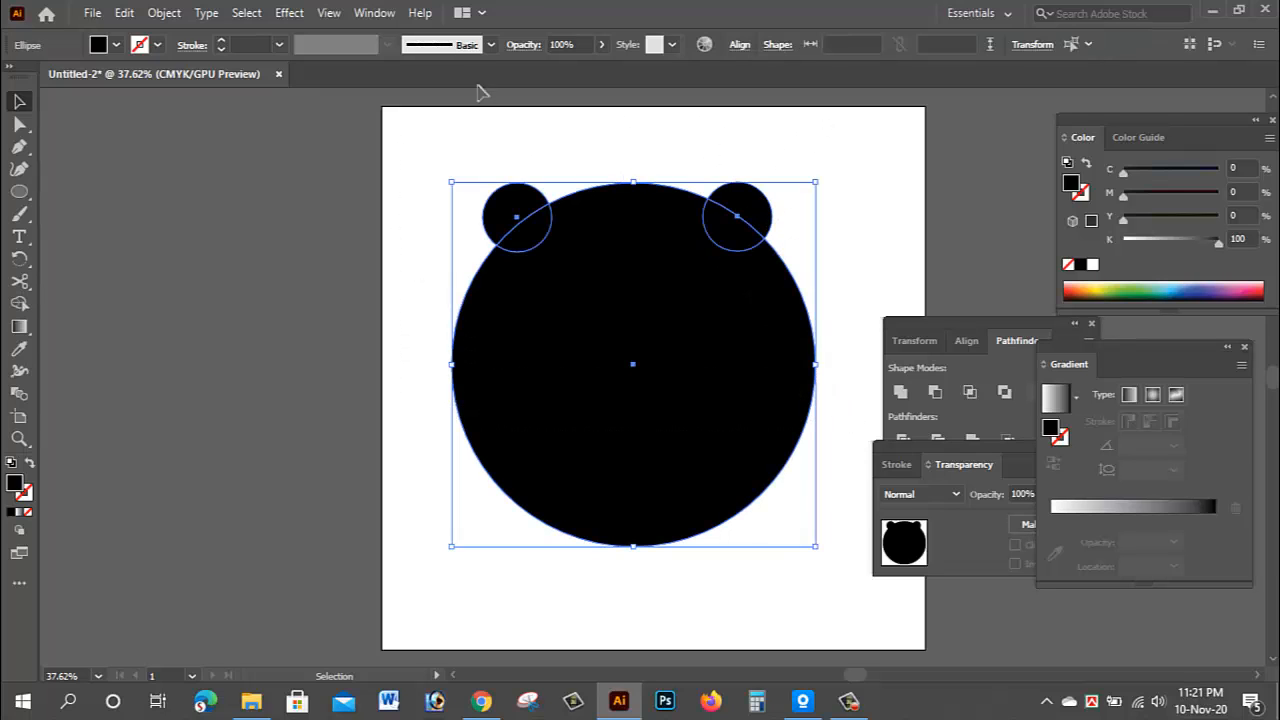
pyautogui.click(372, 13)
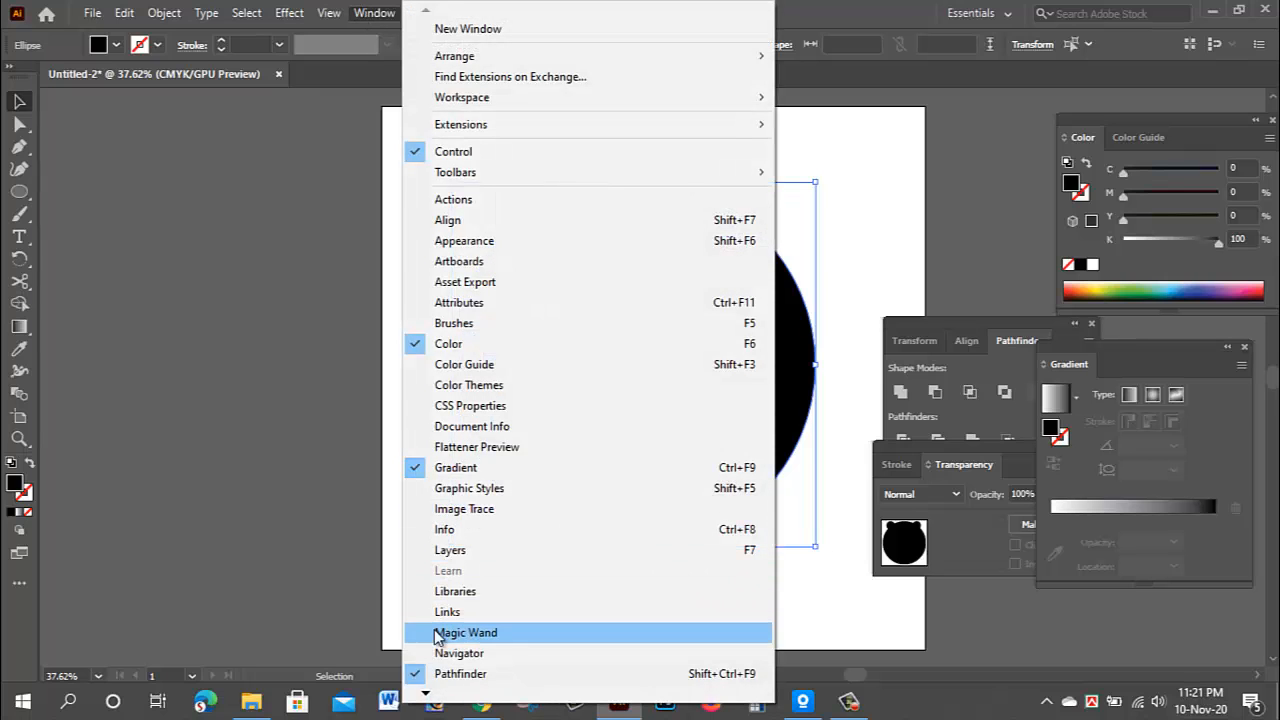
pyautogui.click(445, 673)
pyautogui.click(372, 13)
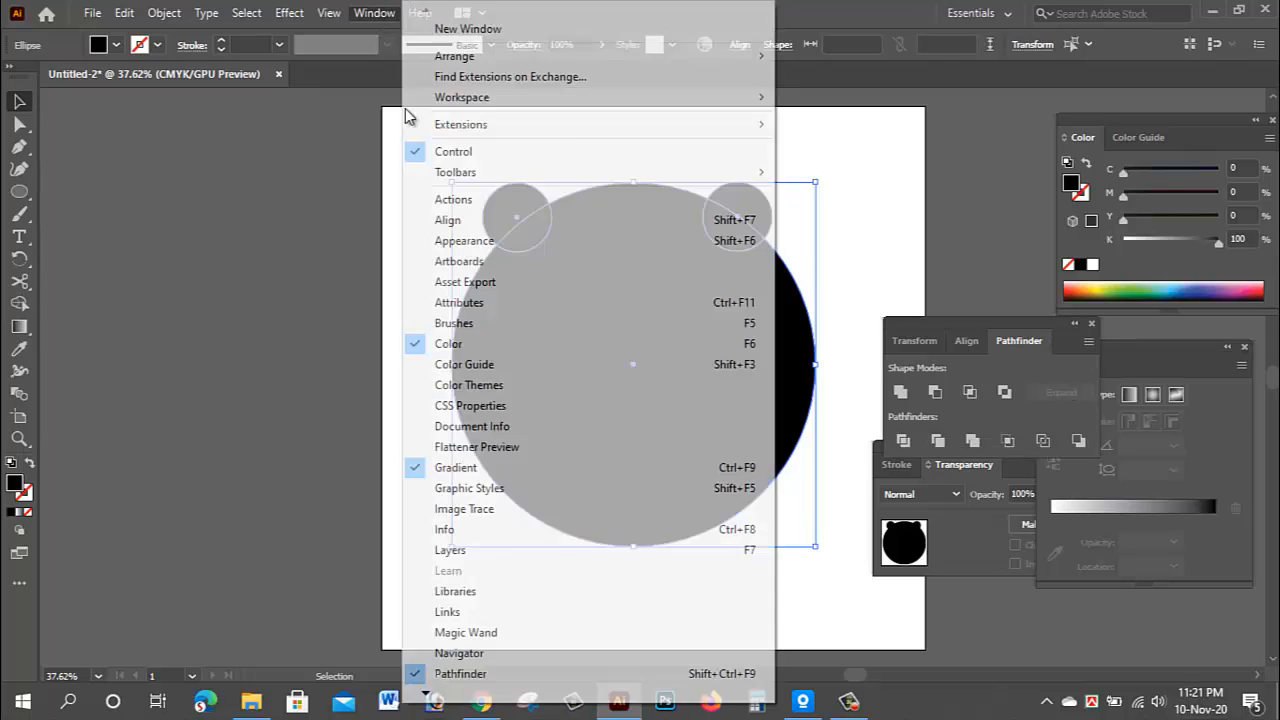
pyautogui.click(440, 673)
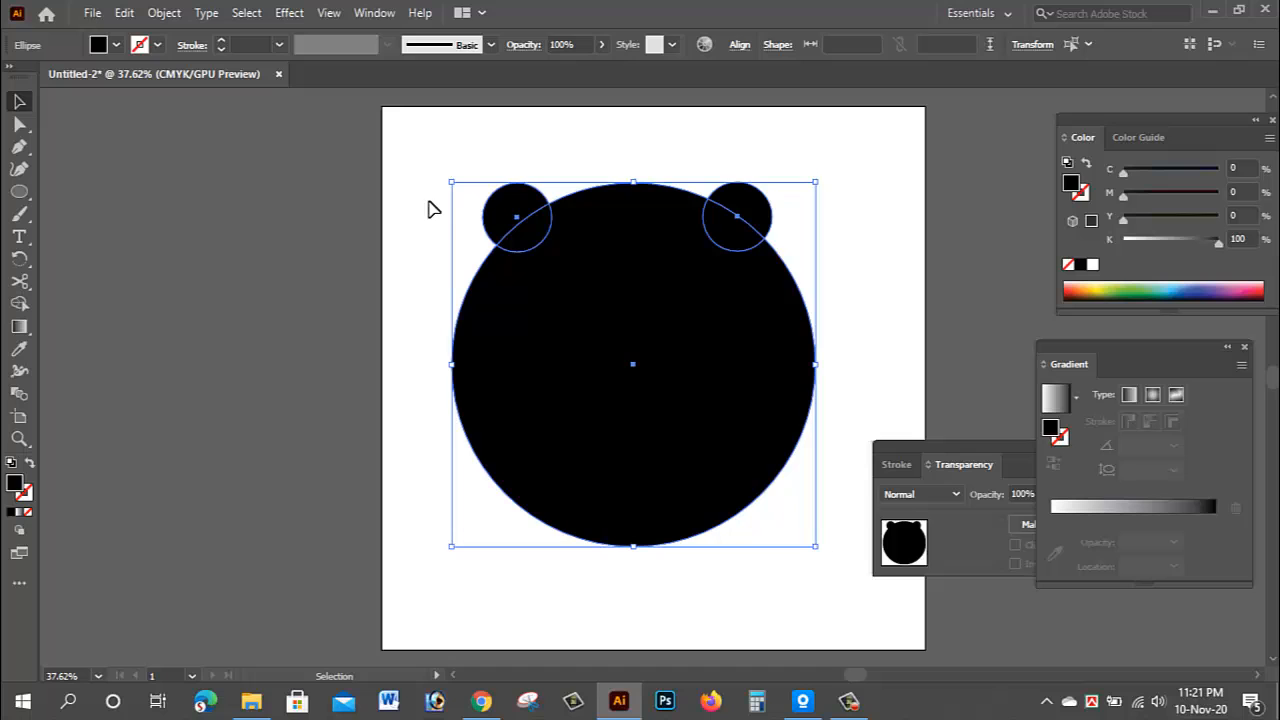
pyautogui.click(380, 13)
pyautogui.click(445, 673)
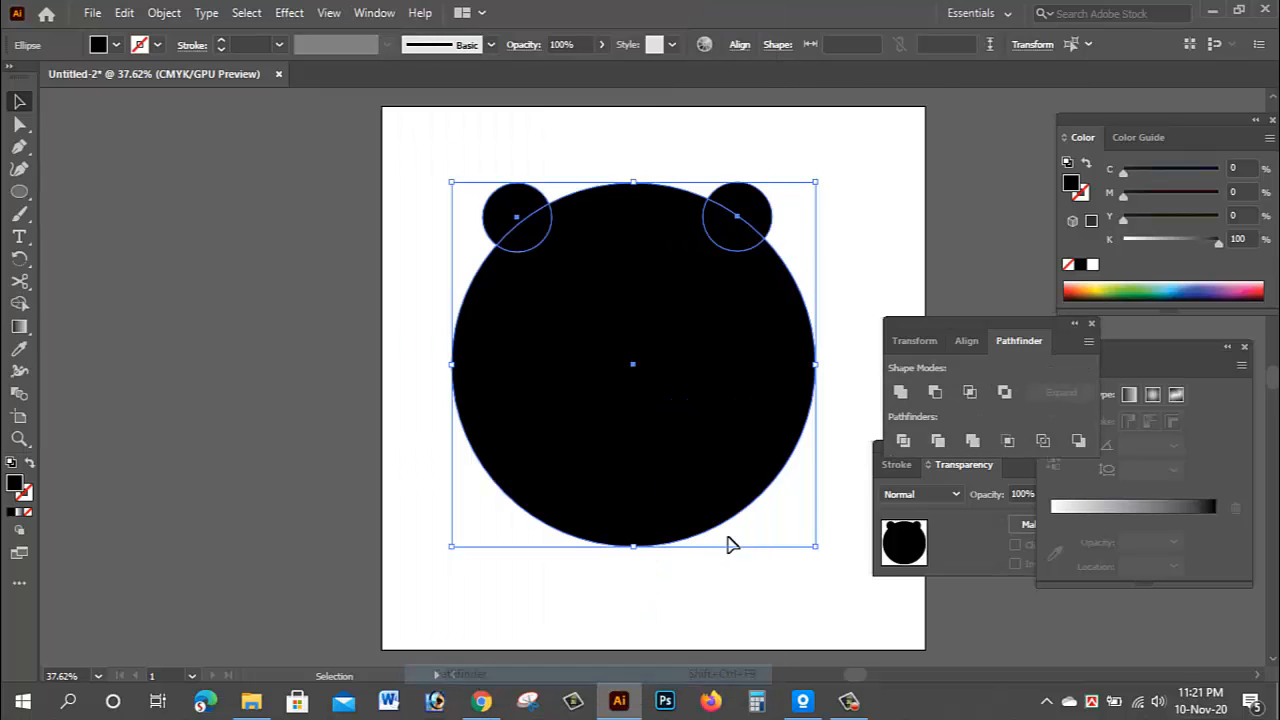
pyautogui.click(900, 392)
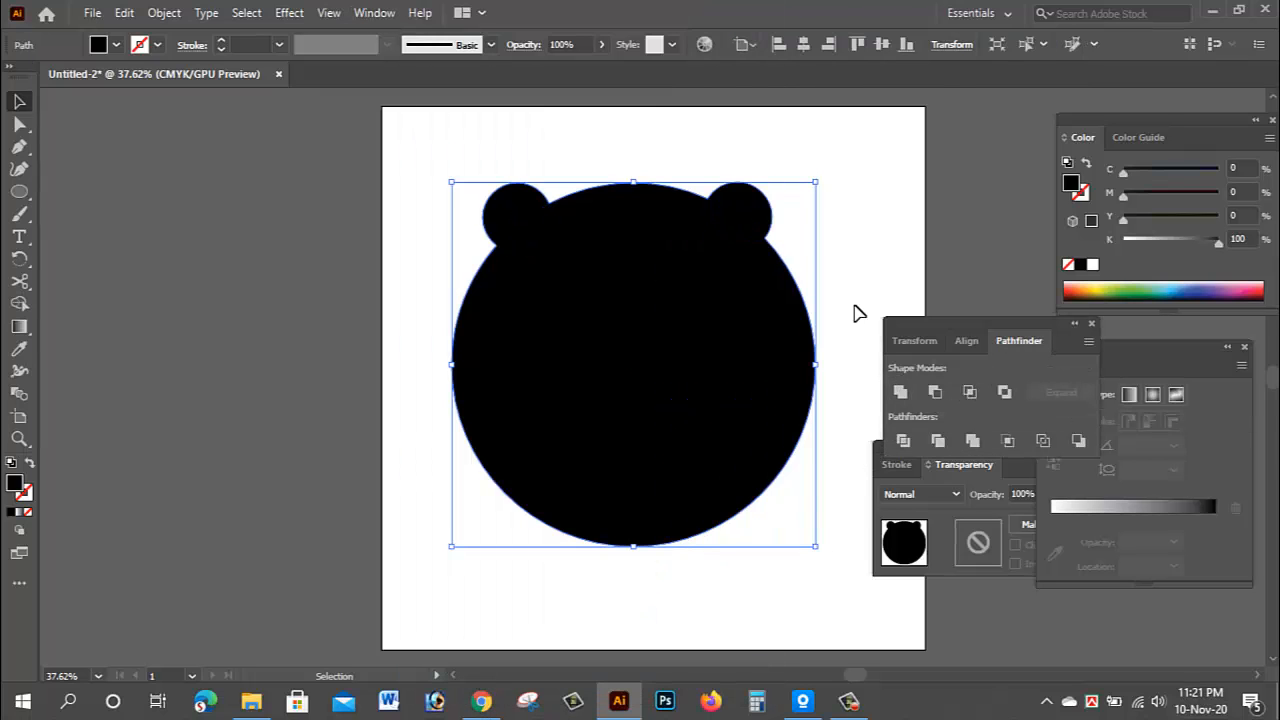
pyautogui.click(855, 270)
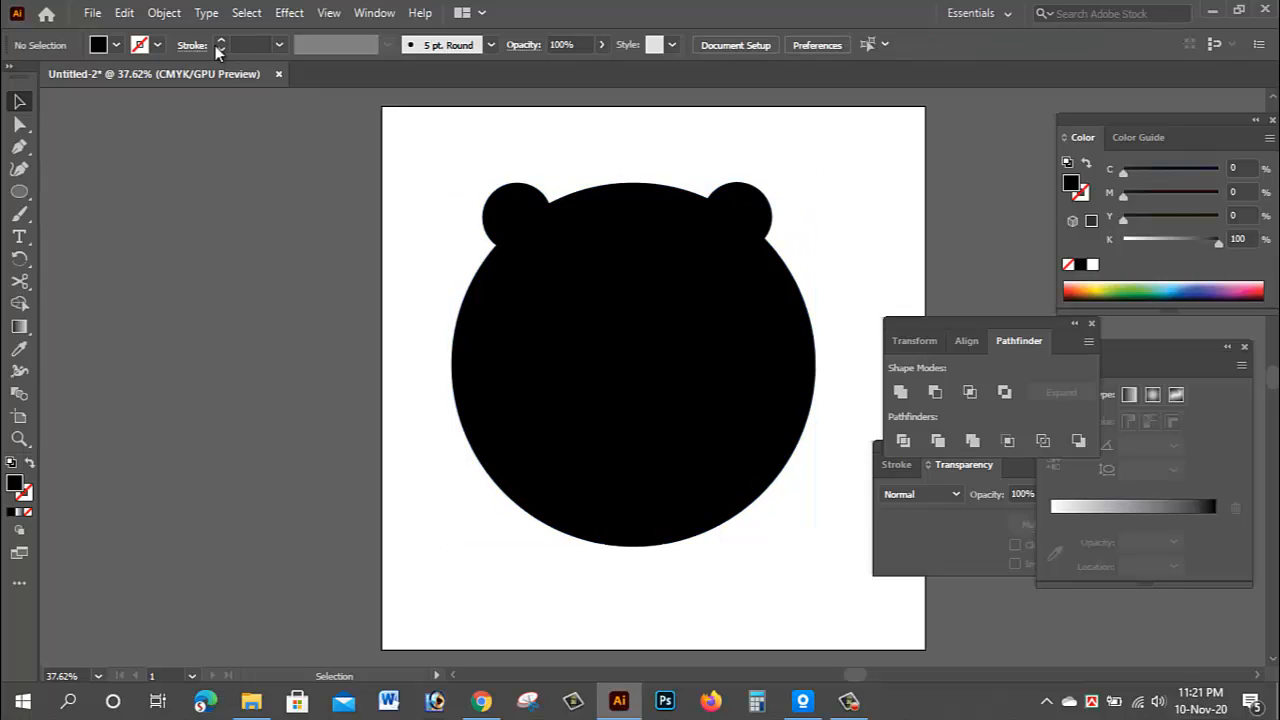
# Step: Remove the head shape's fill and give it a black 20 pt stroke
pyautogui.click(688, 286)
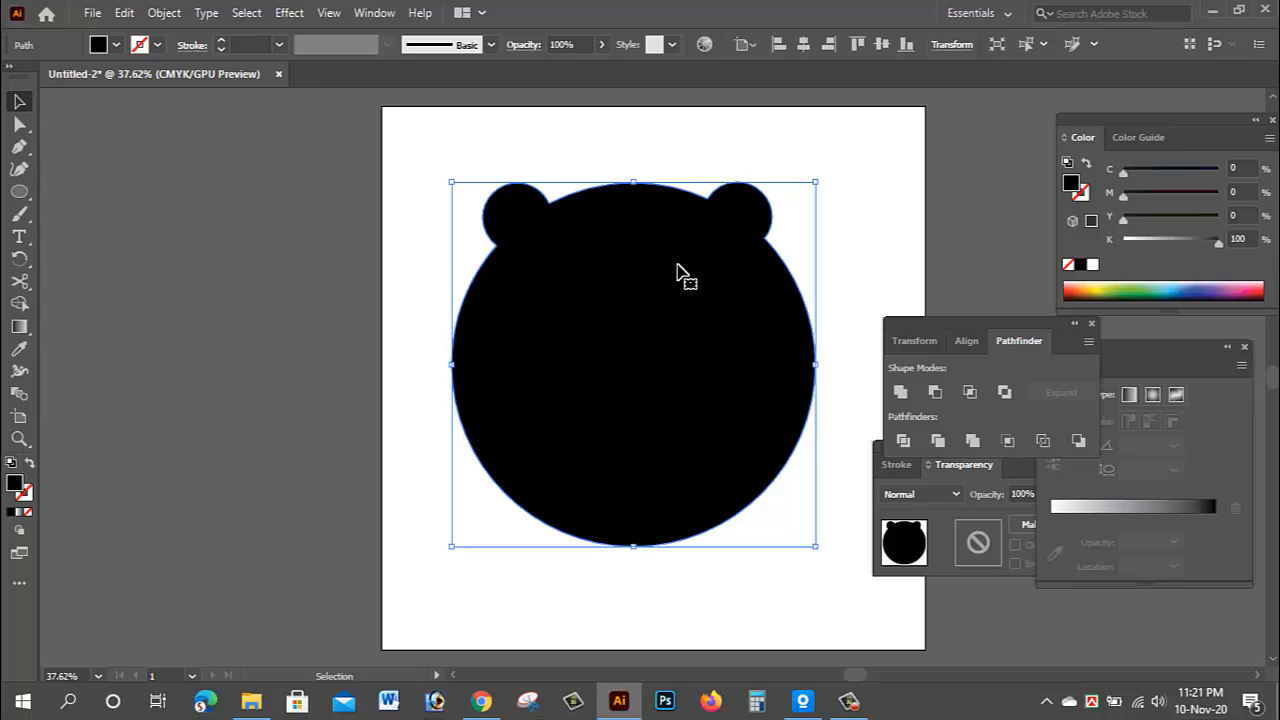
pyautogui.click(116, 45)
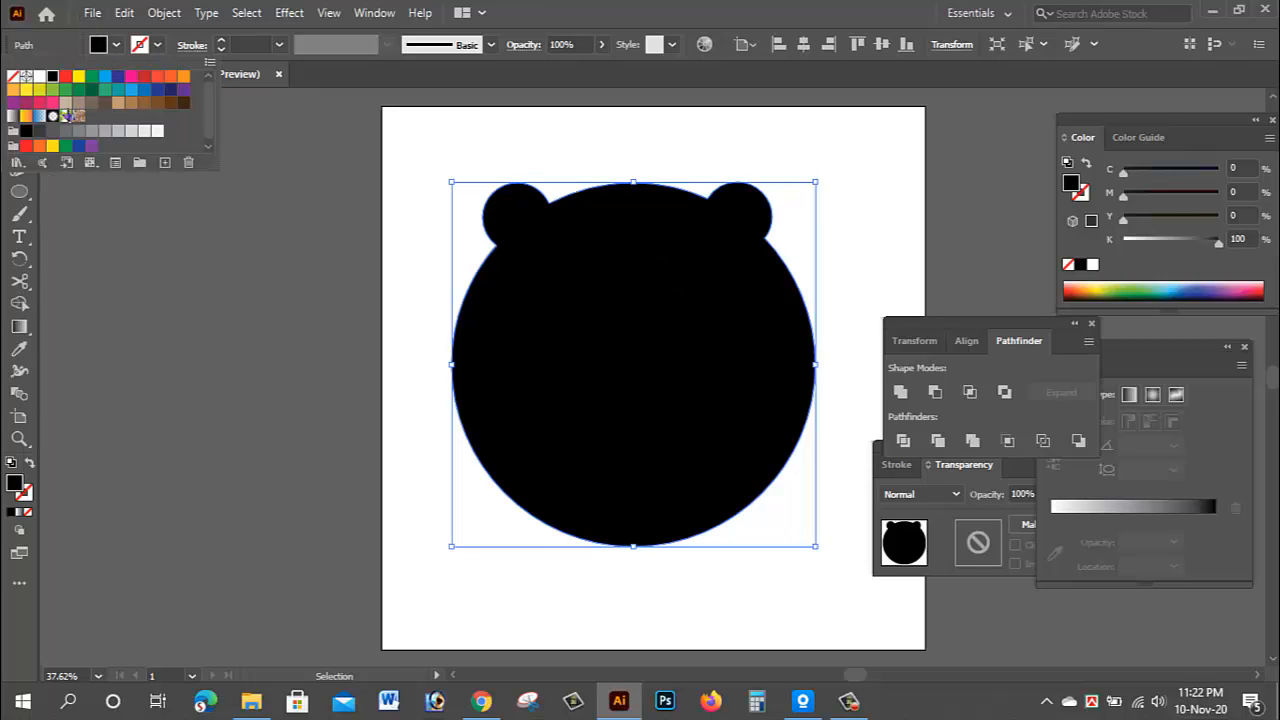
pyautogui.click(13, 76)
pyautogui.click(157, 45)
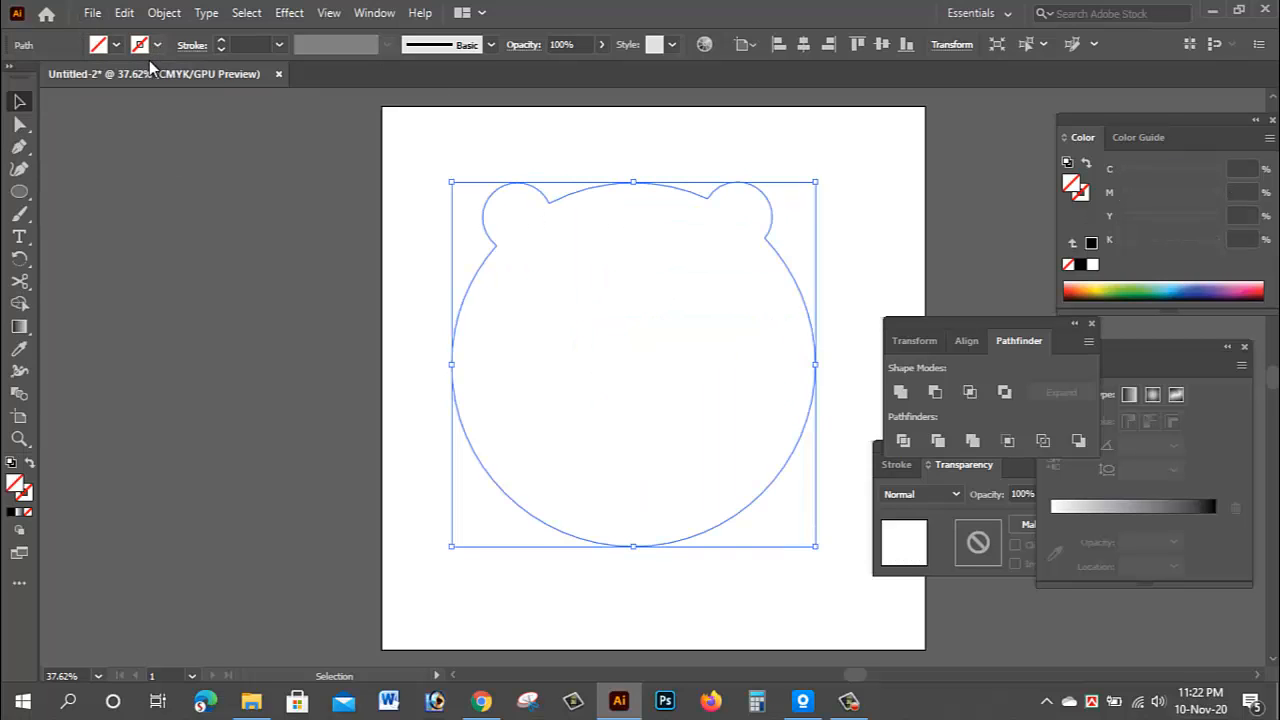
pyautogui.click(155, 48)
pyautogui.click(52, 76)
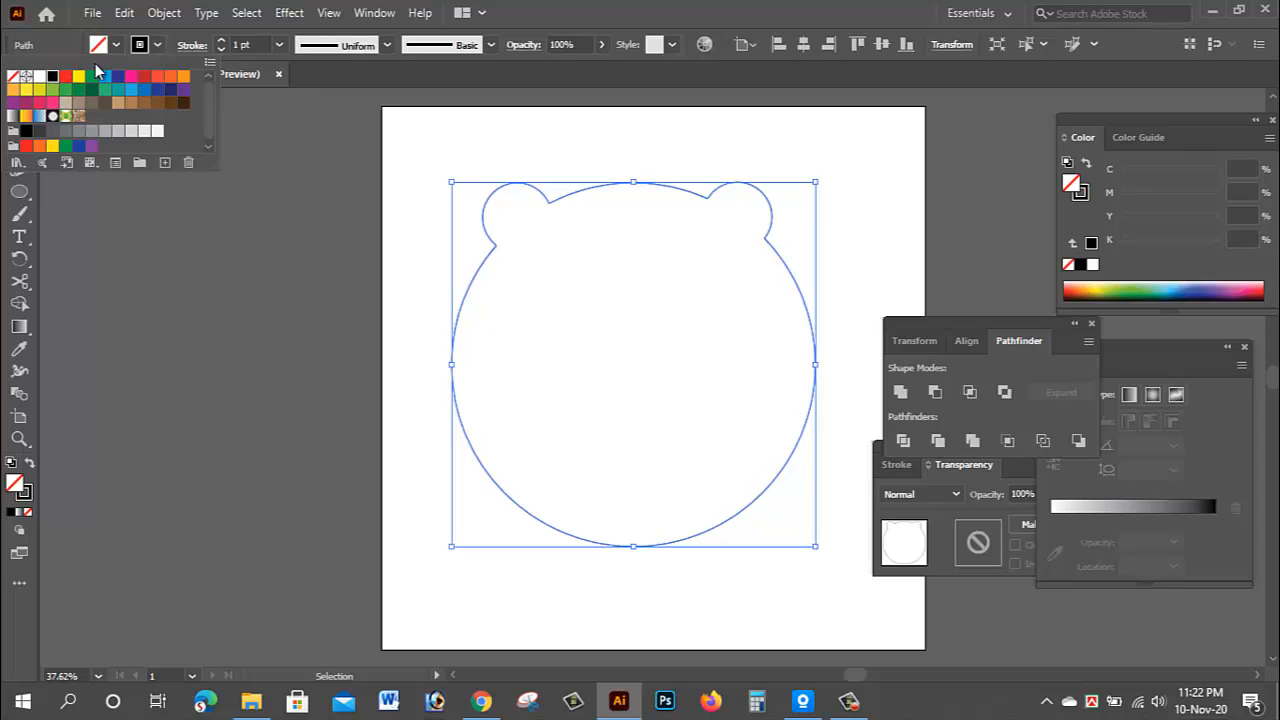
pyautogui.click(280, 45)
pyautogui.click(280, 45)
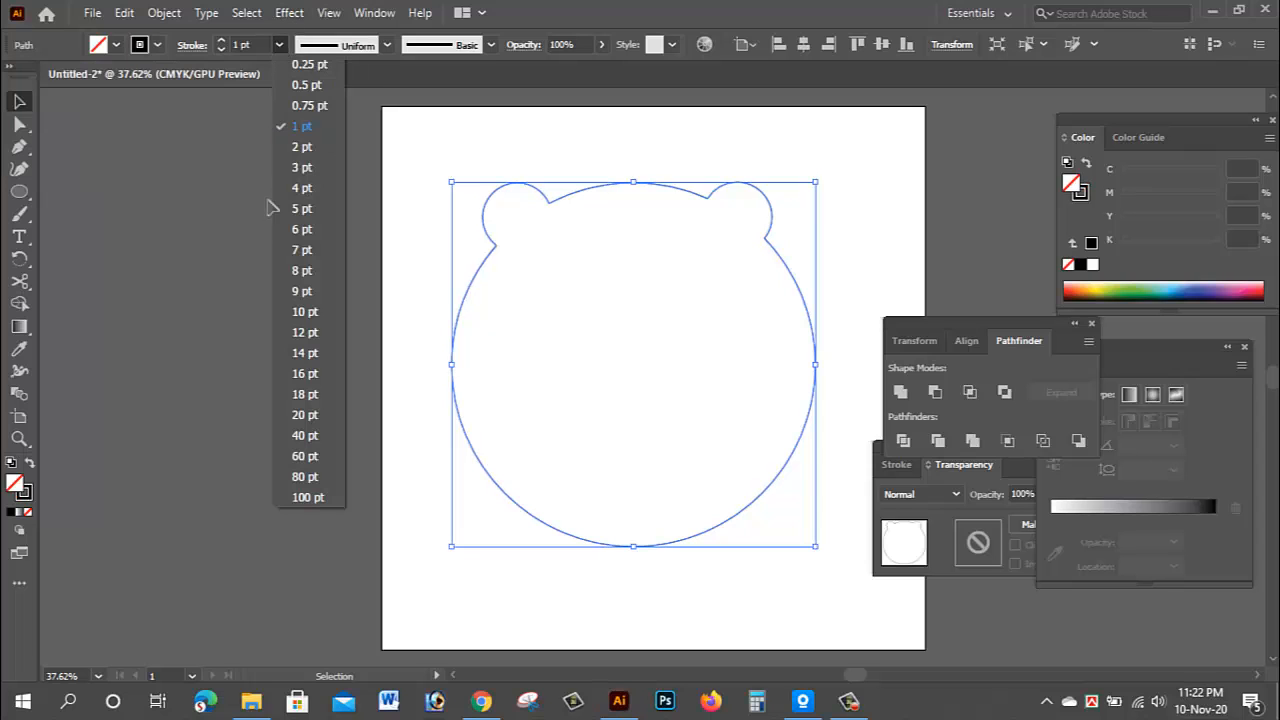
pyautogui.click(300, 414)
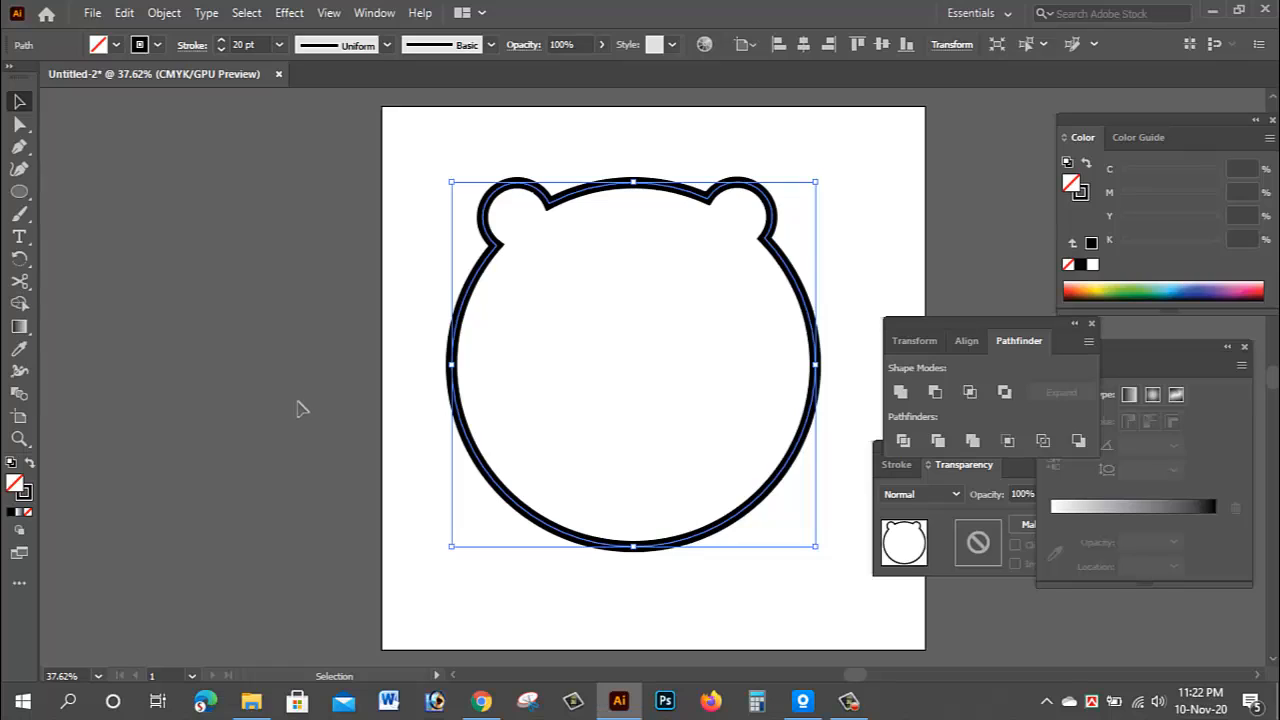
# Step: Give the head outline a round cap and round join, and set its stroke weight to 40 pt
pyautogui.click(196, 46)
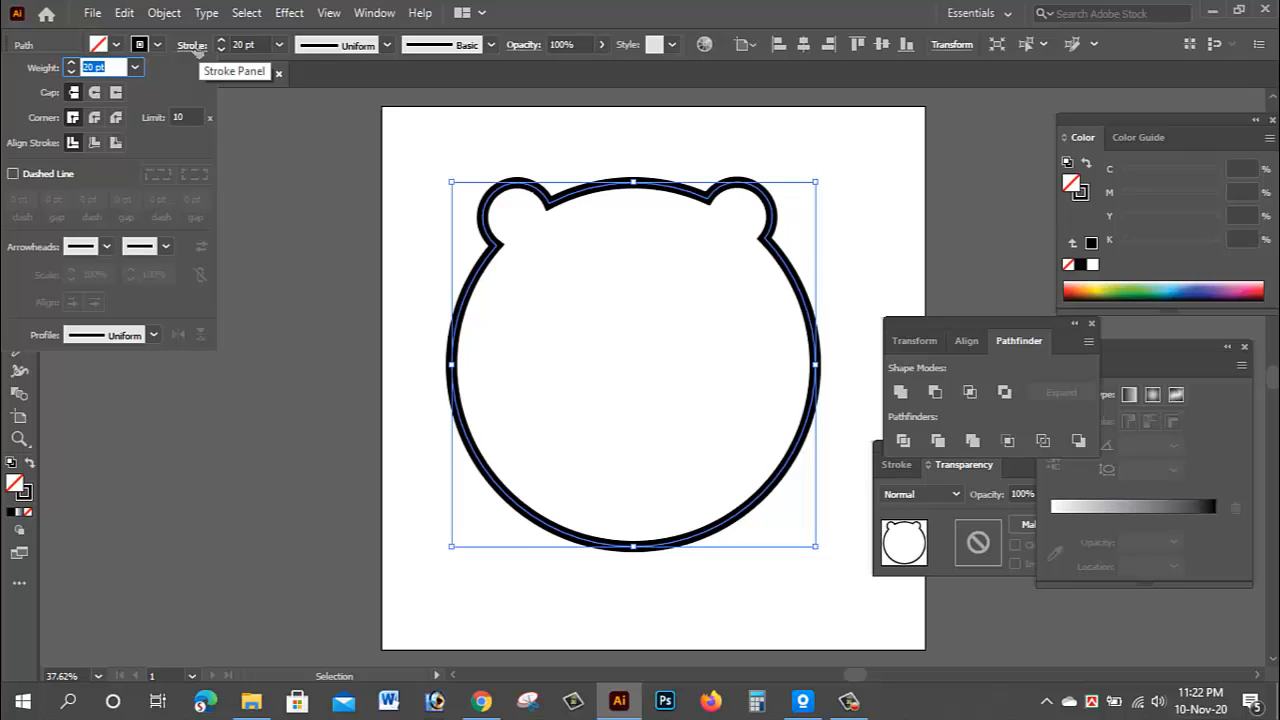
pyautogui.click(96, 93)
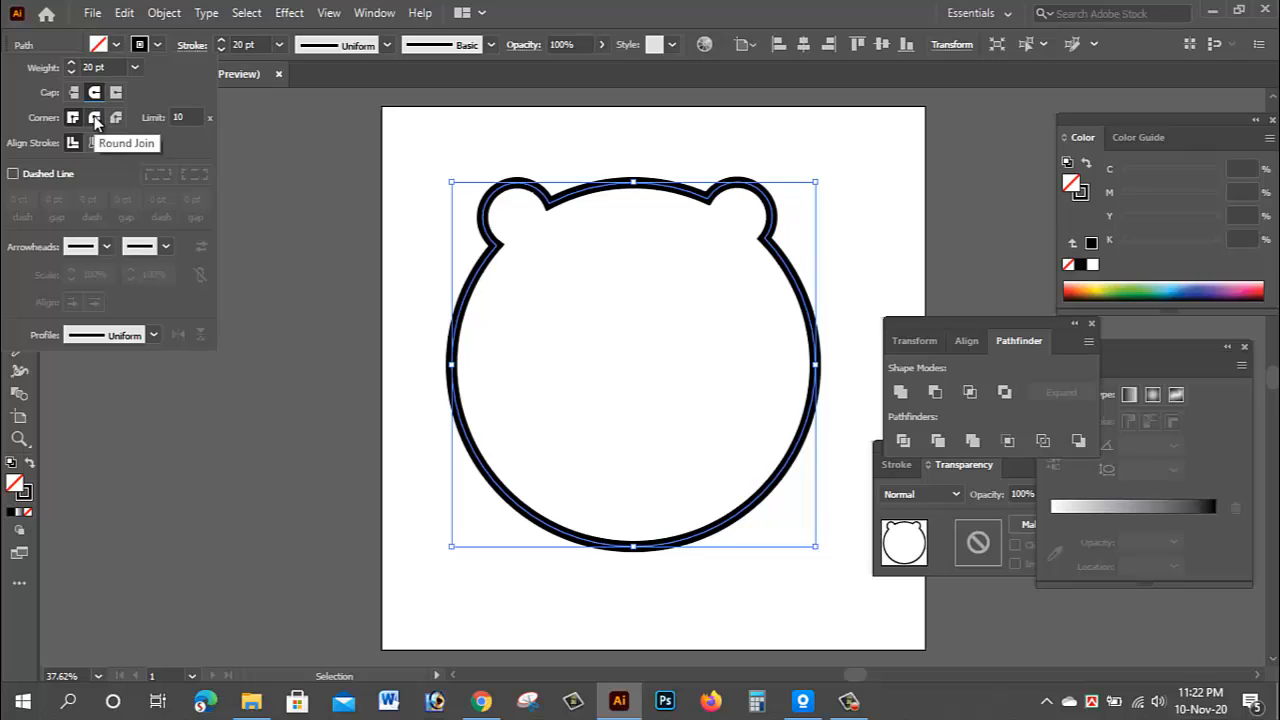
pyautogui.click(96, 119)
pyautogui.click(473, 157)
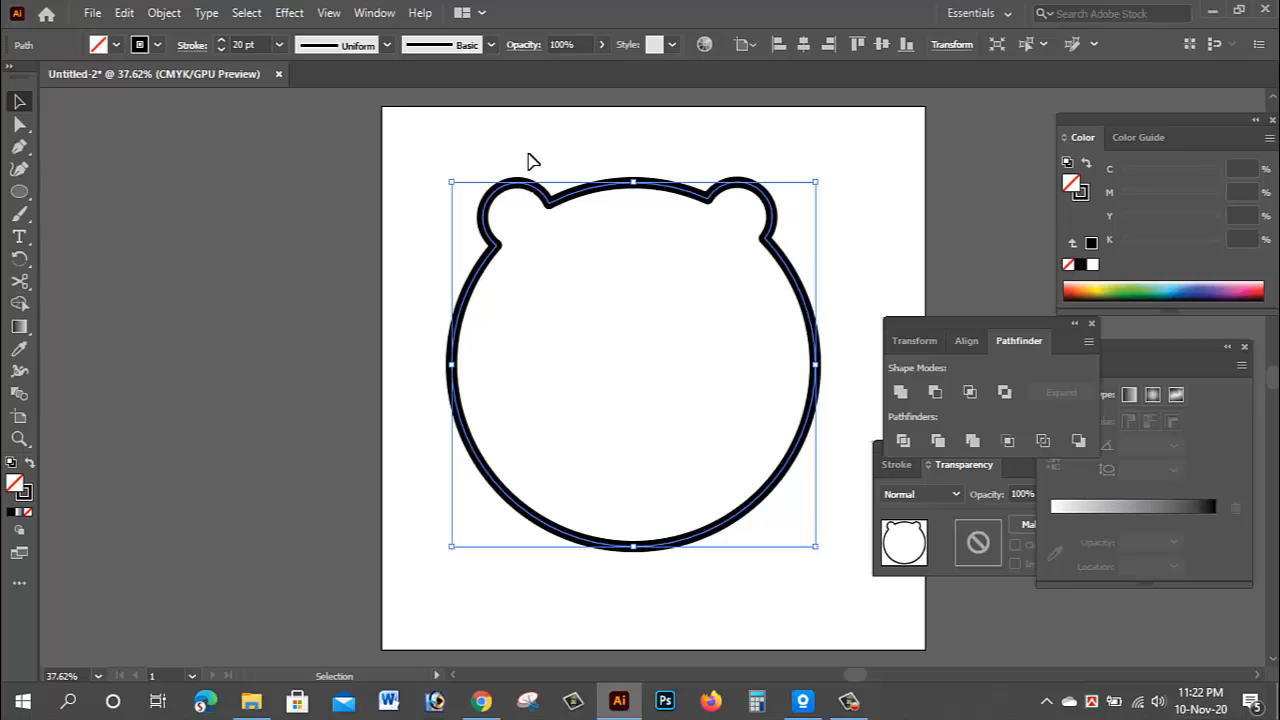
pyautogui.click(280, 46)
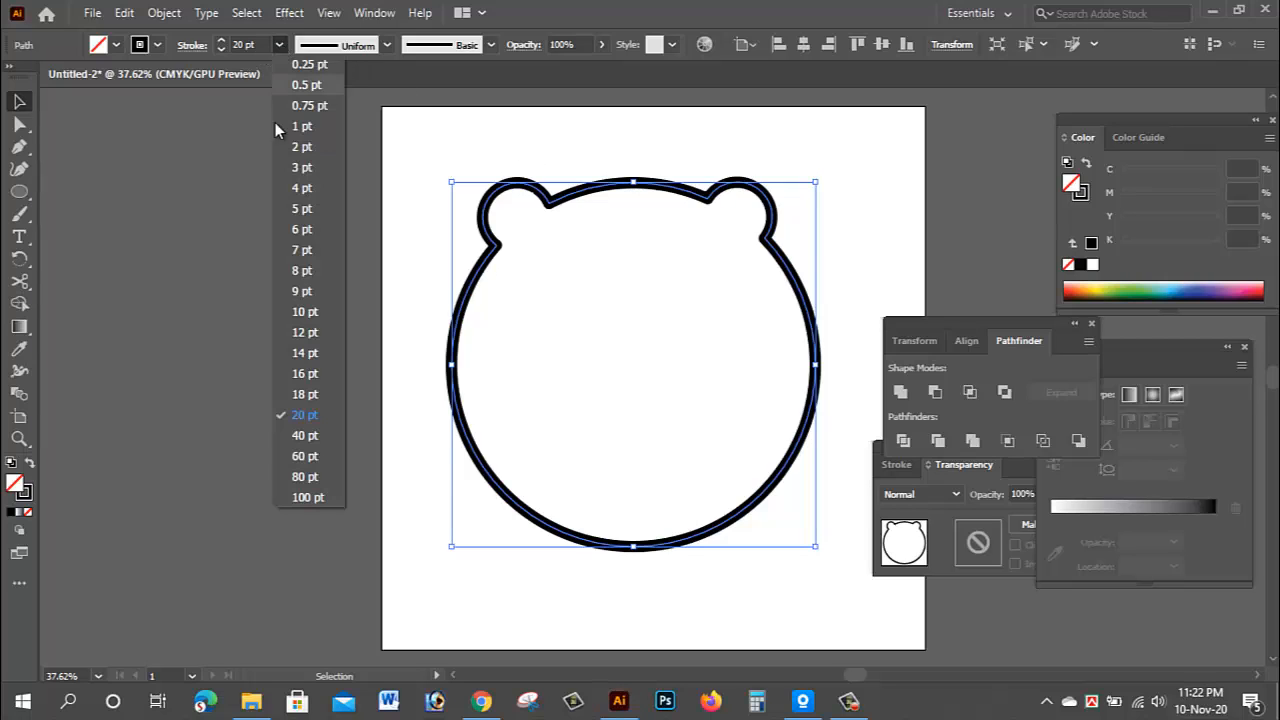
pyautogui.click(305, 436)
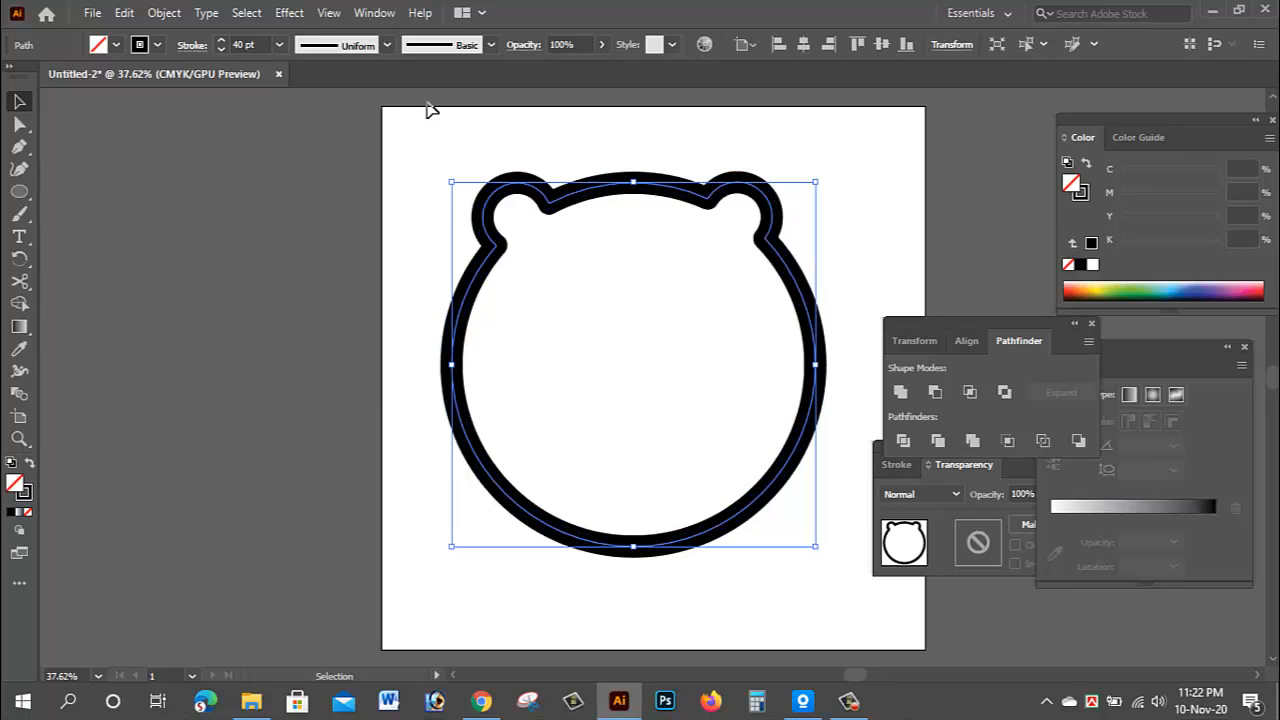
# Step: Expand the head outline with both Fill and Stroke included
pyautogui.click(163, 13)
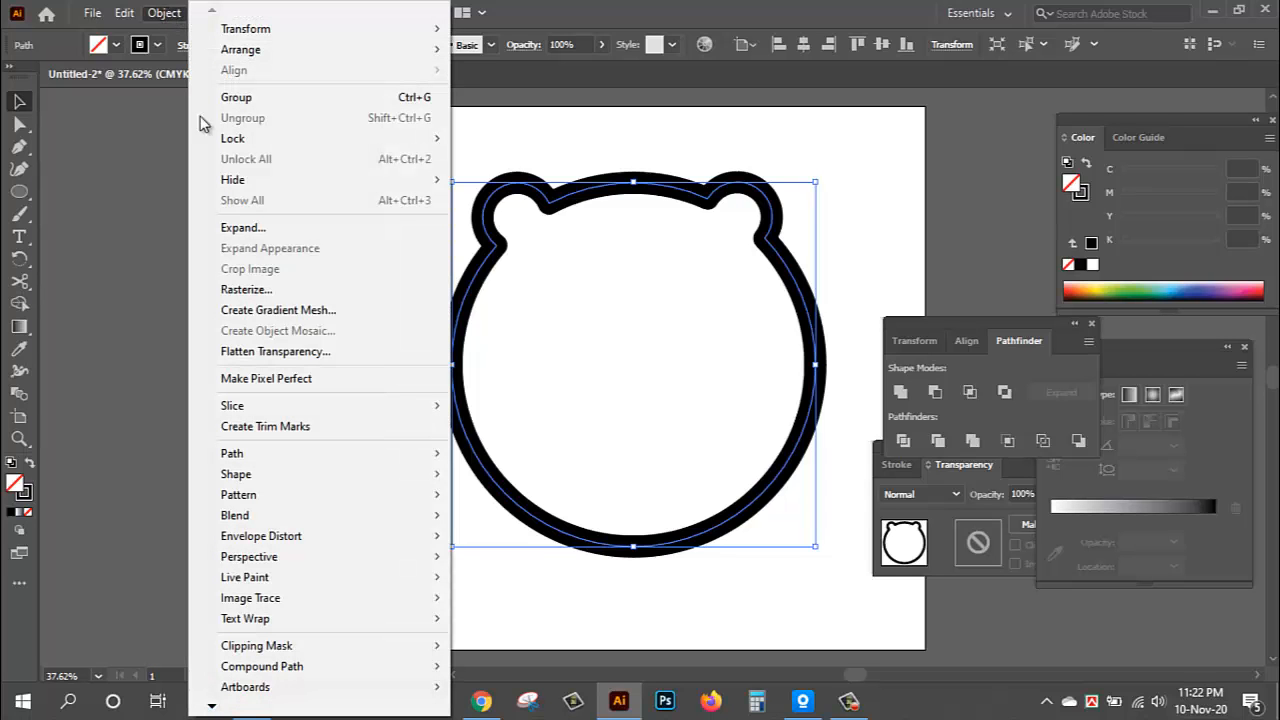
pyautogui.click(246, 231)
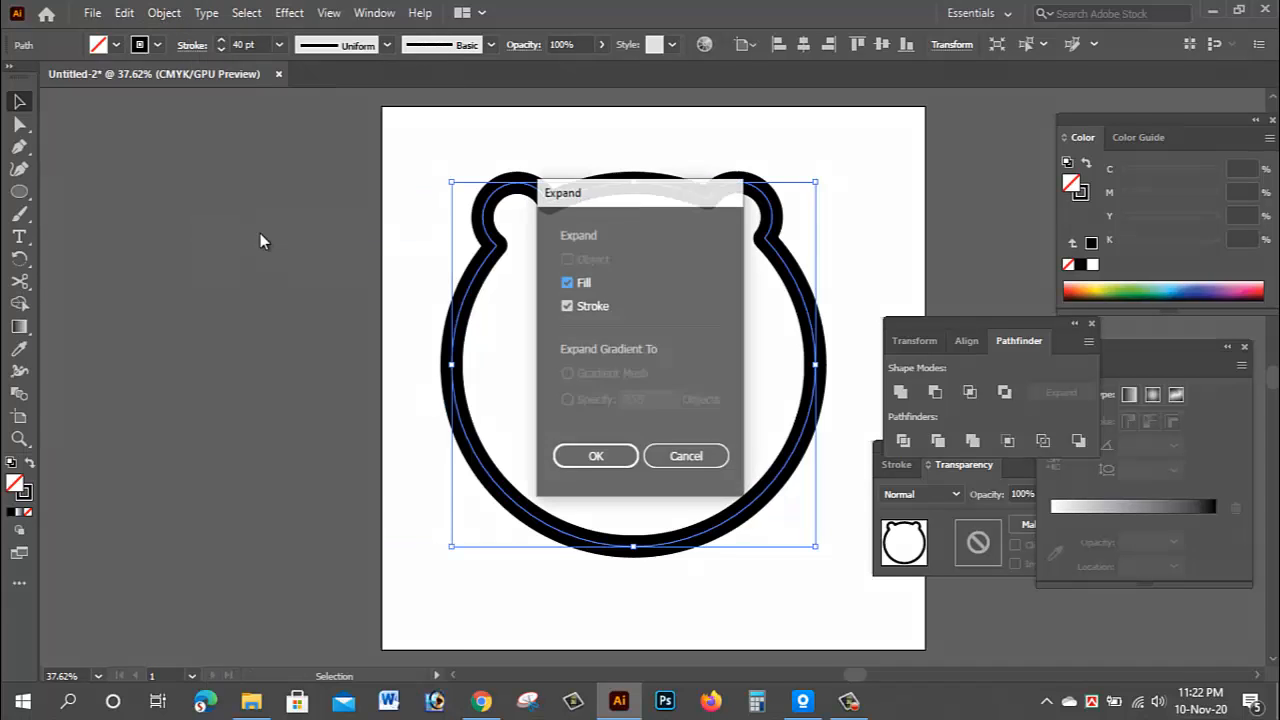
pyautogui.click(600, 457)
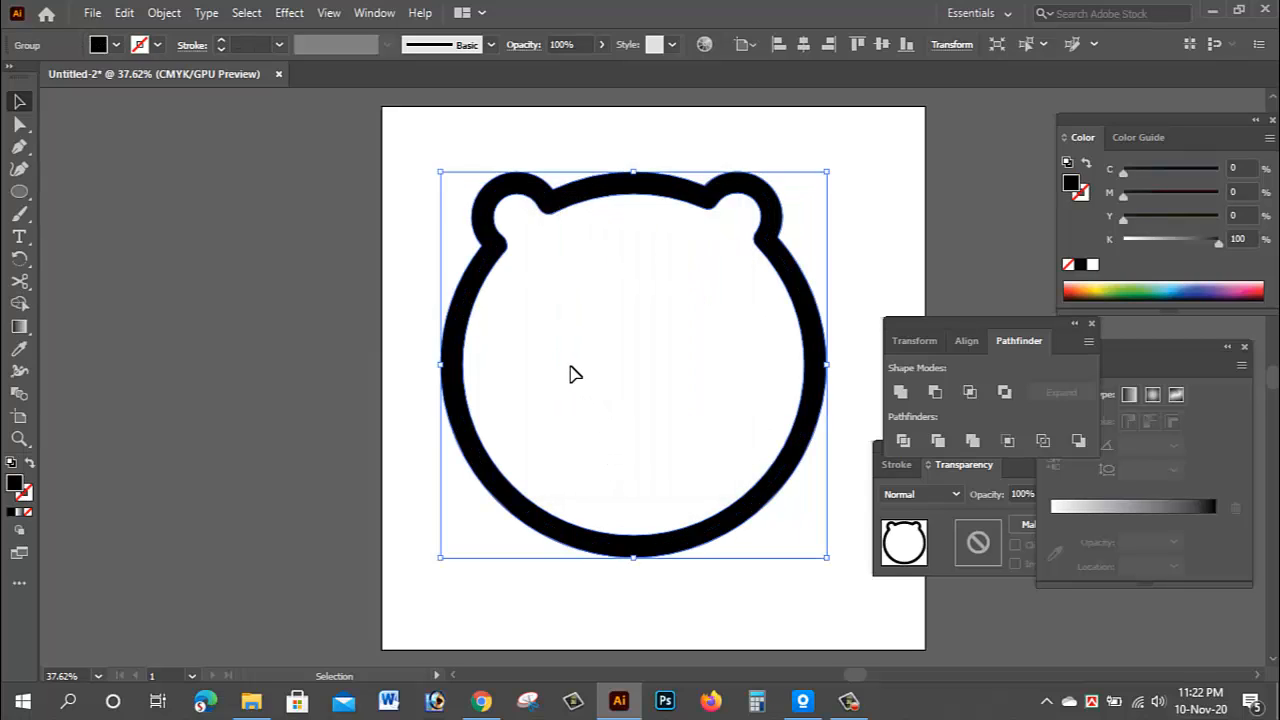
# Step: Draw a small black circle as the left eye in the upper-left part of the head
pyautogui.click(19, 193)
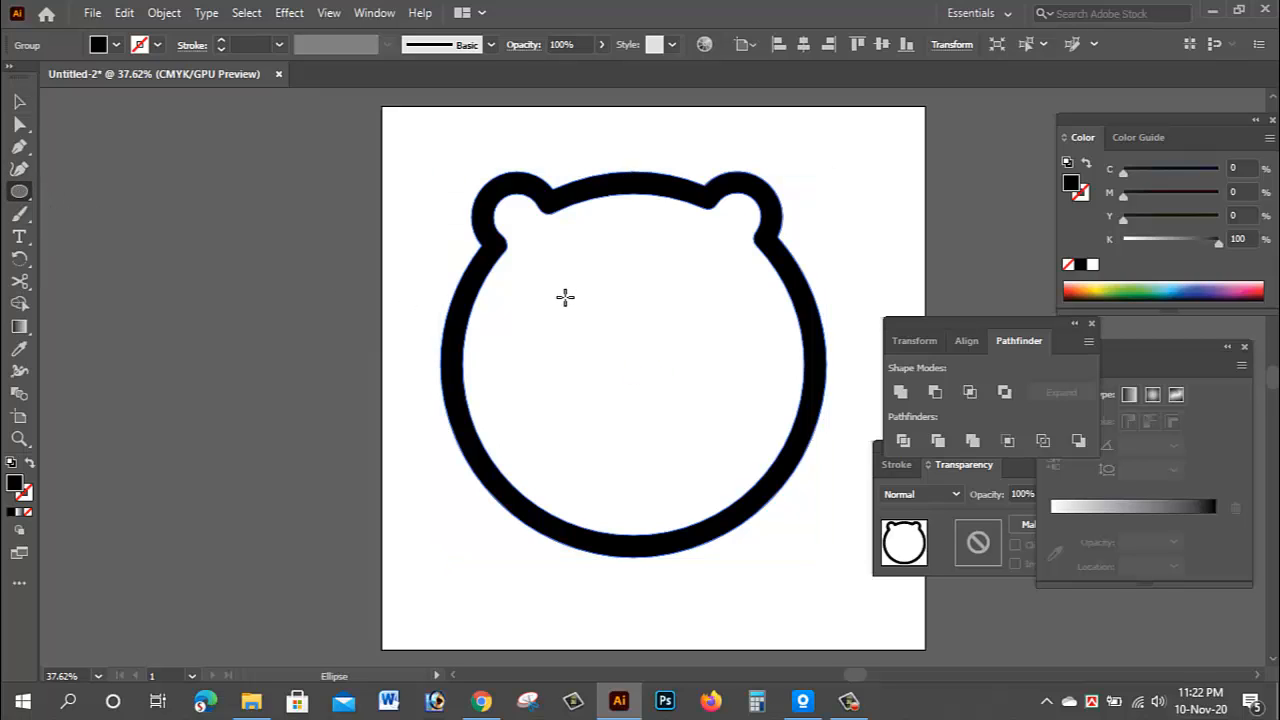
pyautogui.moveTo(565, 297); pyautogui.dragTo(594, 322)
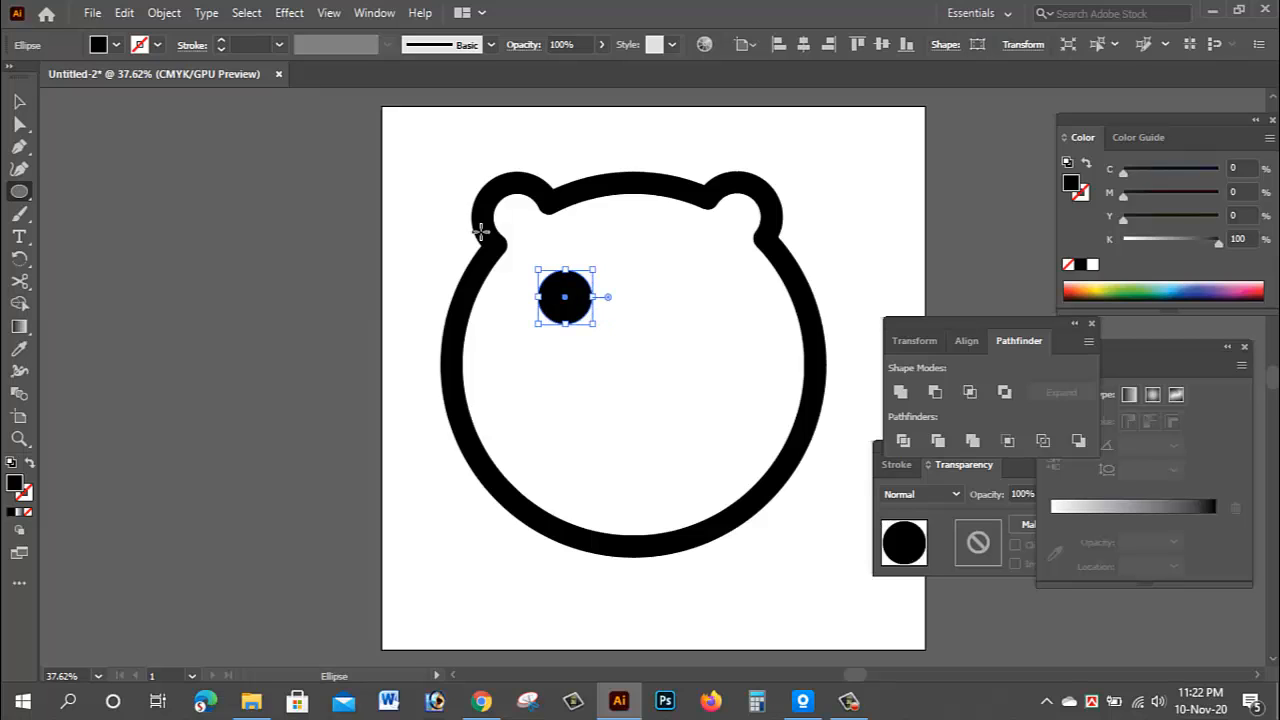
pyautogui.click(19, 101)
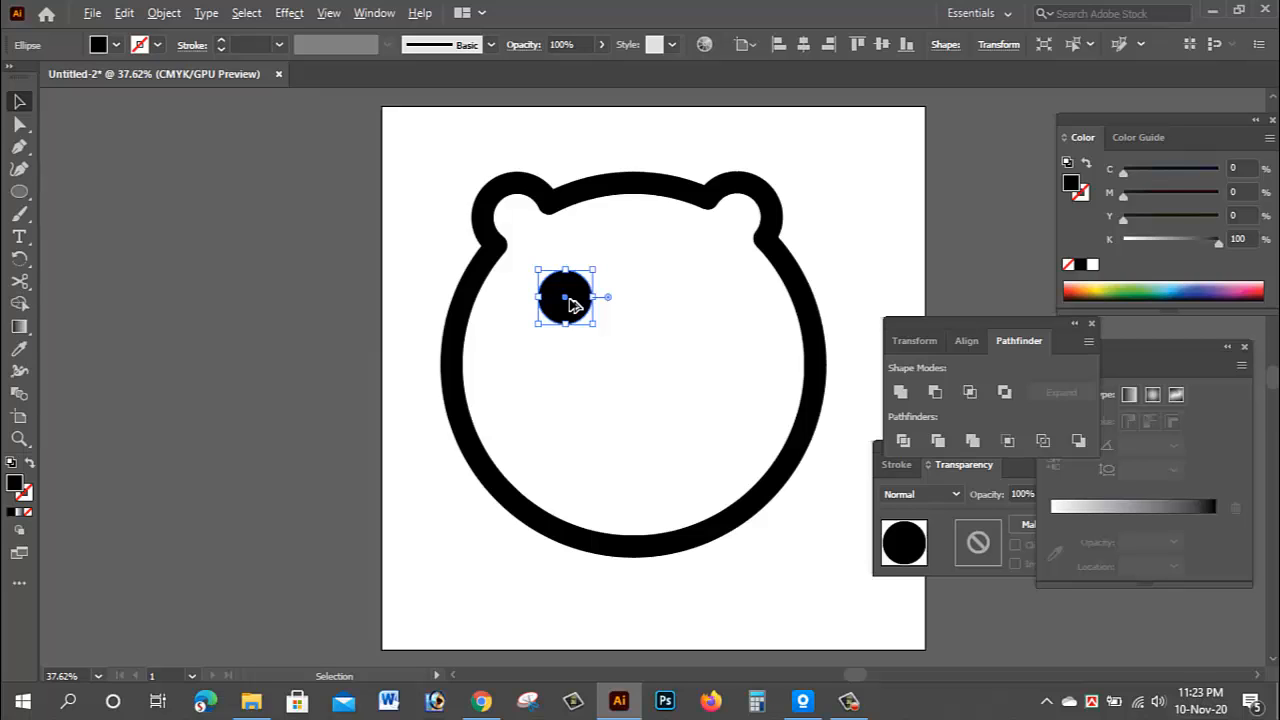
# Step: Duplicate the left eye circle horizontally to the upper-right part of the head as the right eye
pyautogui.moveTo(569, 305); pyautogui.dragTo(681, 297)
pyautogui.click(841, 242)
pyautogui.click(840, 214)
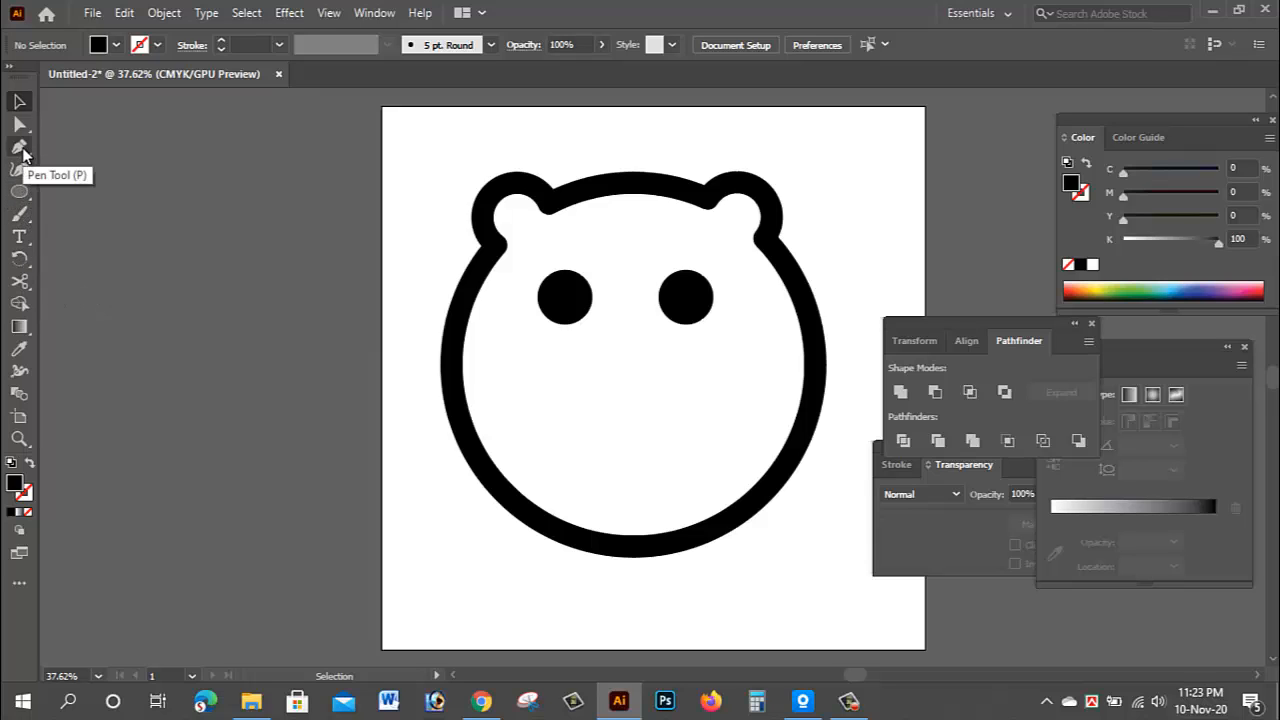
# Step: Draw a smile-shaped curve with the Pen tool in the lower part of the face, spanning the distance between the eye centres
pyautogui.click(20, 148)
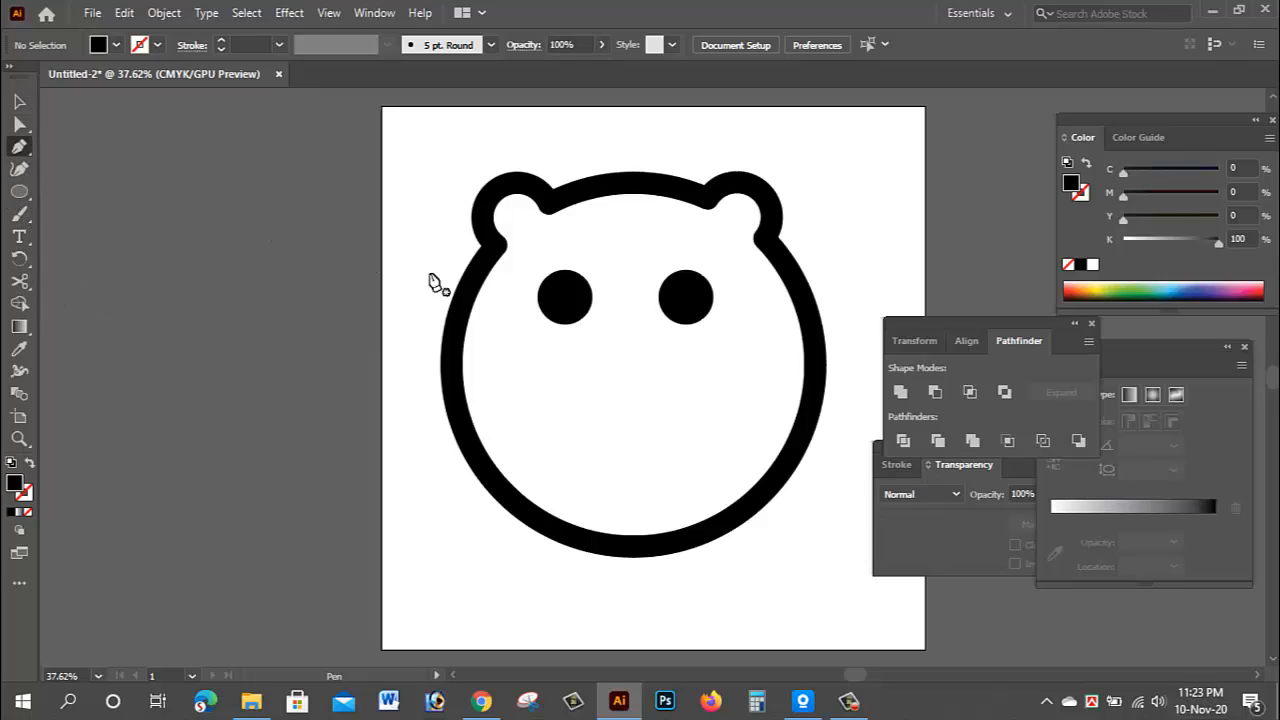
pyautogui.click(565, 435)
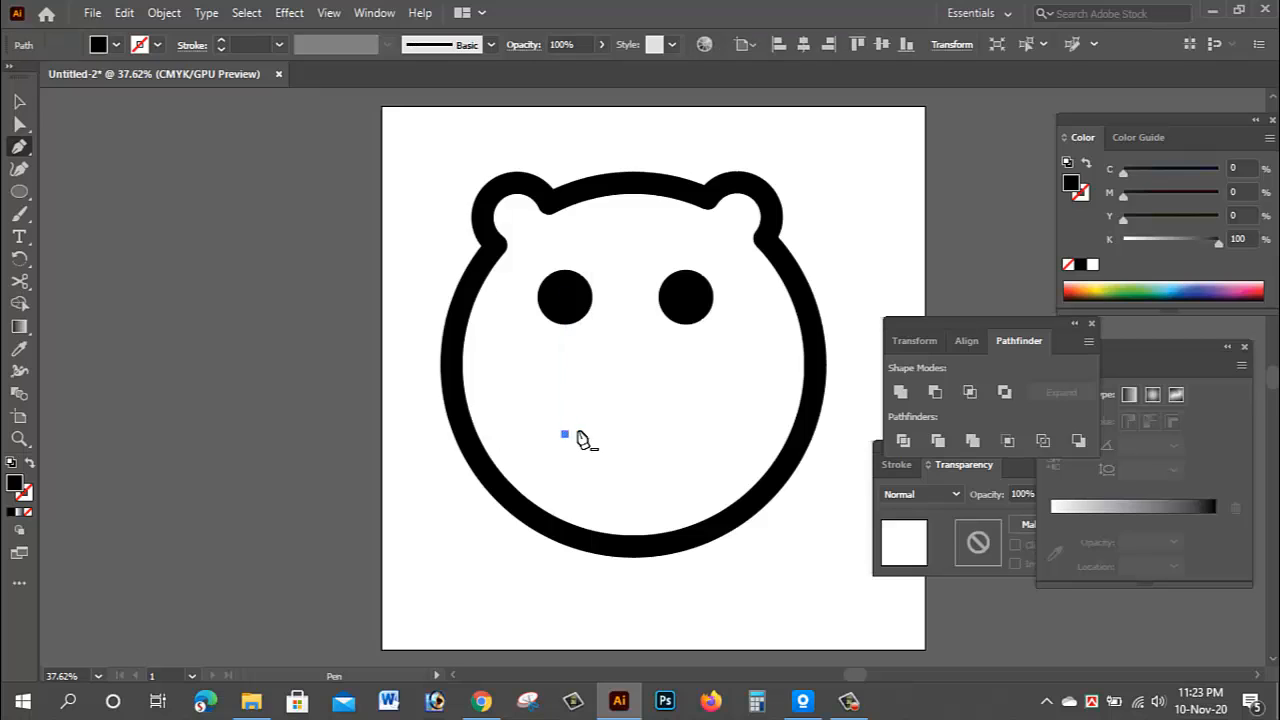
pyautogui.moveTo(685, 436); pyautogui.dragTo(753, 359)
pyautogui.click(686, 435)
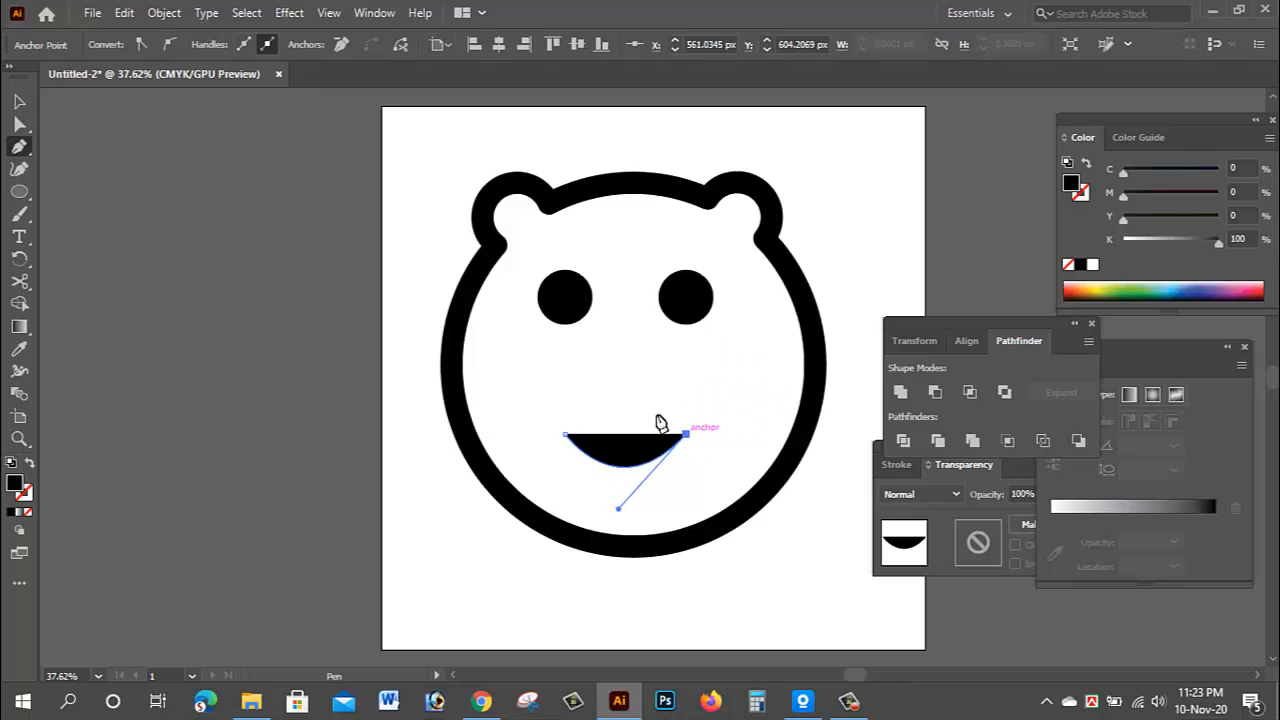
# Step: Select the mouth curve and nudge it slightly right and up to centre it below the eyes
pyautogui.click(19, 101)
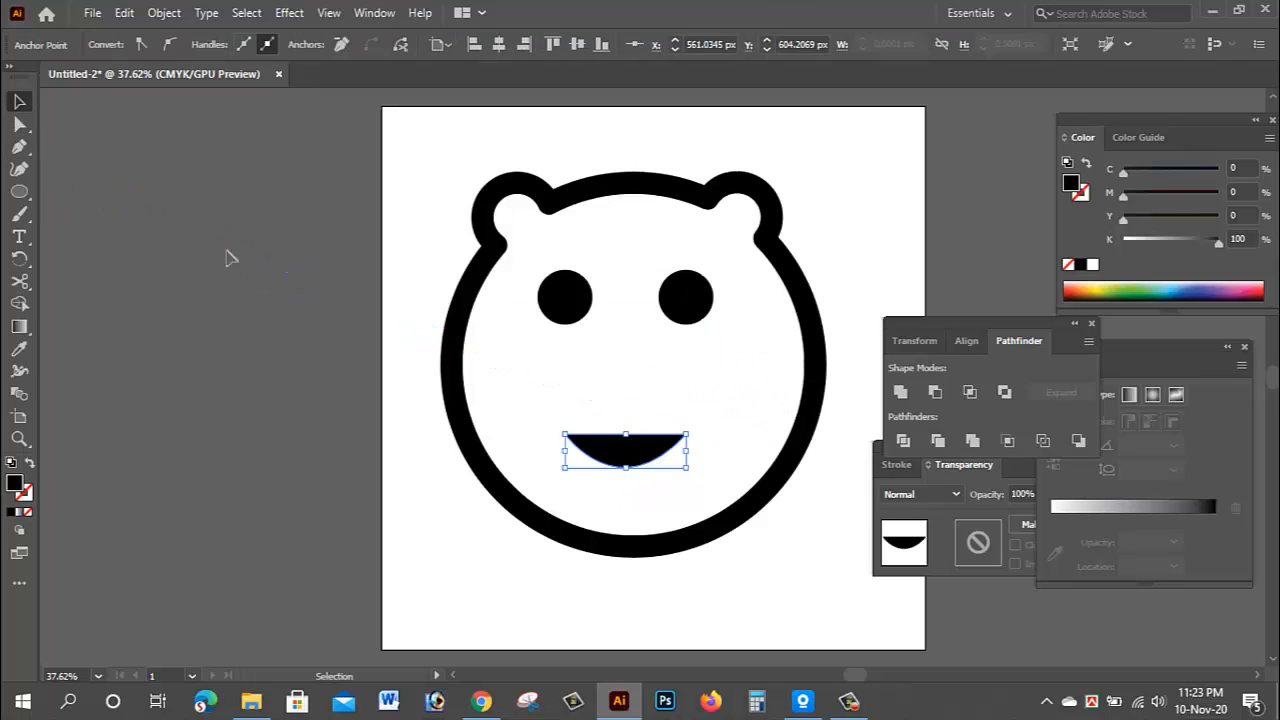
pyautogui.click(660, 454)
pyautogui.press('Right')
pyautogui.press('Right')
pyautogui.press('Right')
pyautogui.press('Right')
pyautogui.press('Right')
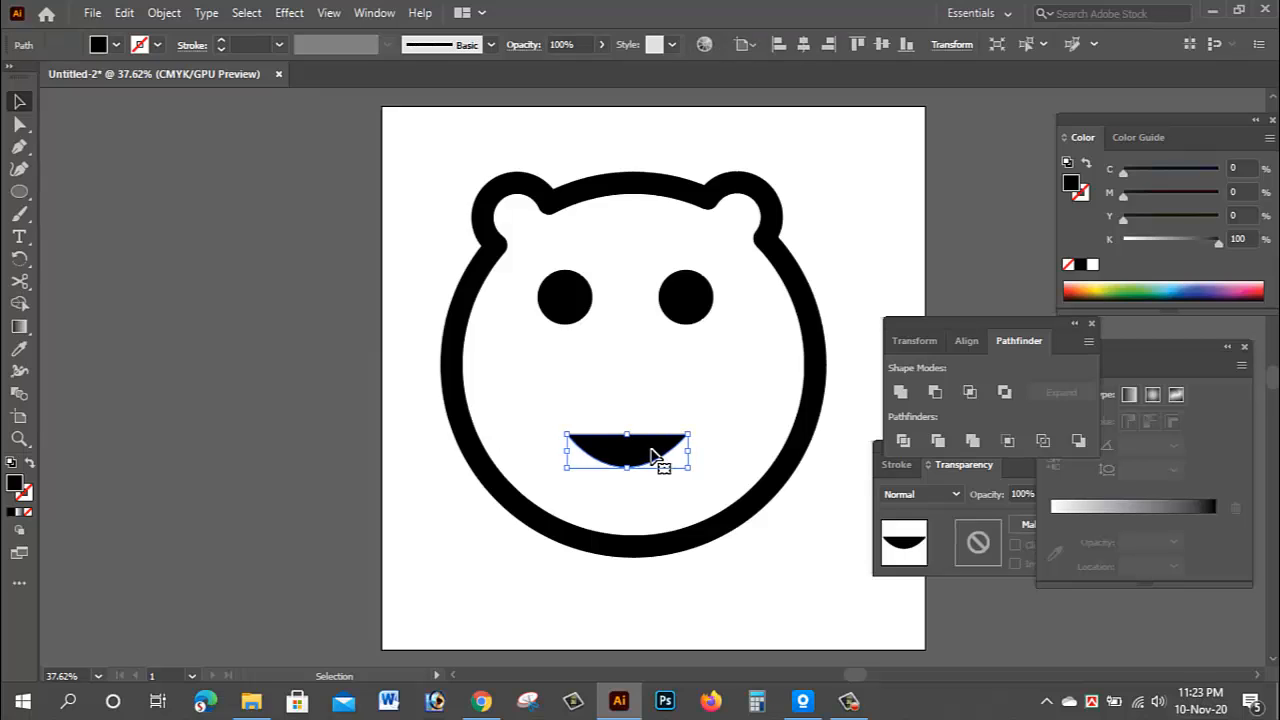
pyautogui.press('Up')
pyautogui.press('Up')
pyautogui.press('Up')
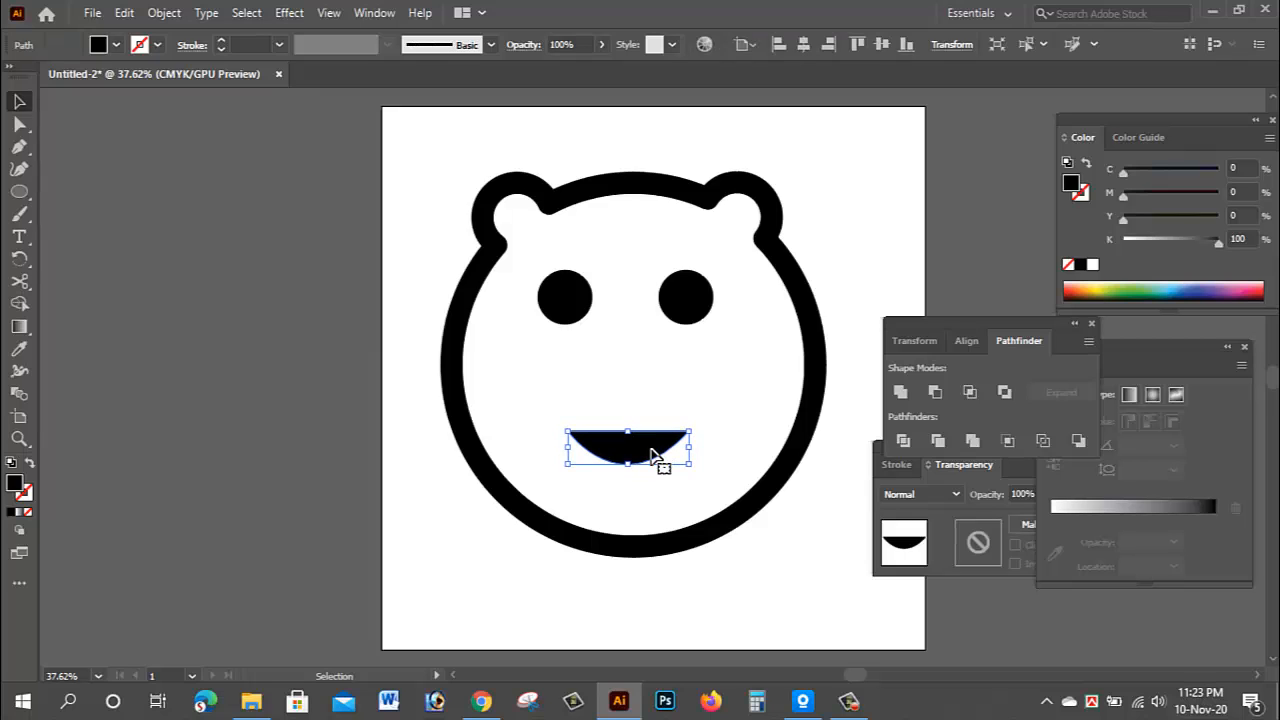
# Step: Remove the mouth curve's fill and give it a black 20 pt stroke
pyautogui.click(116, 44)
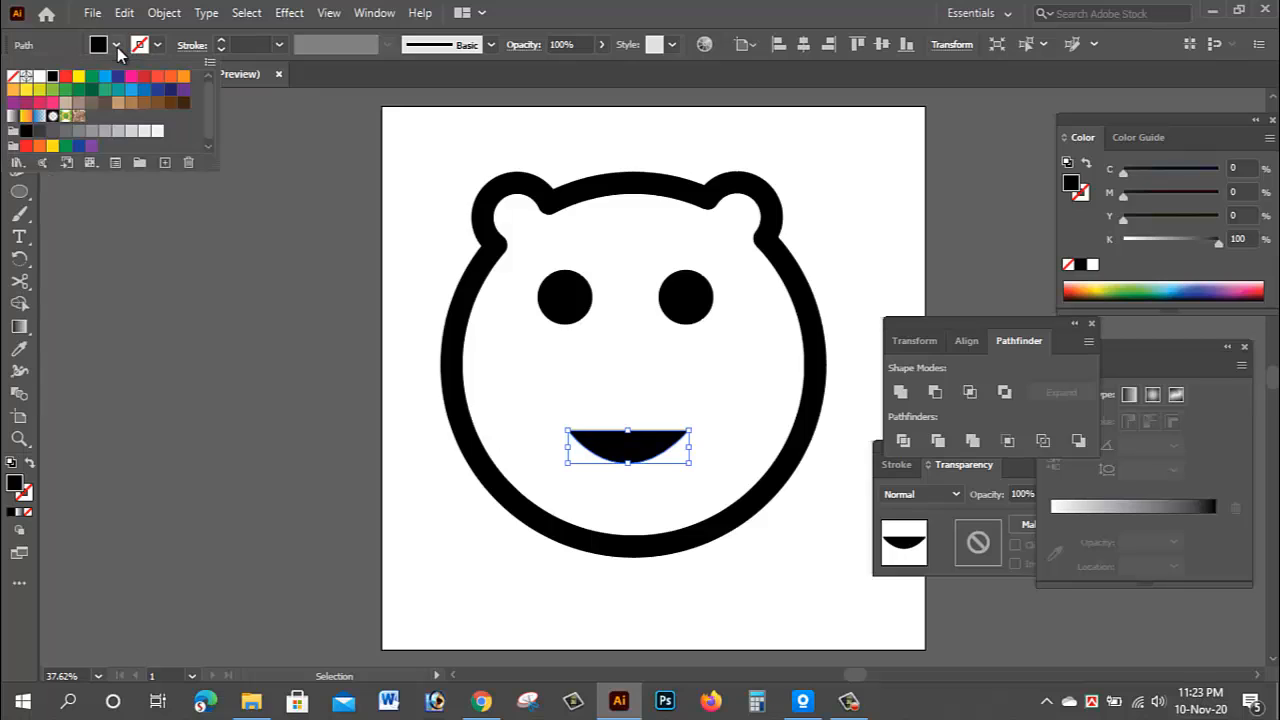
pyautogui.click(13, 76)
pyautogui.click(157, 44)
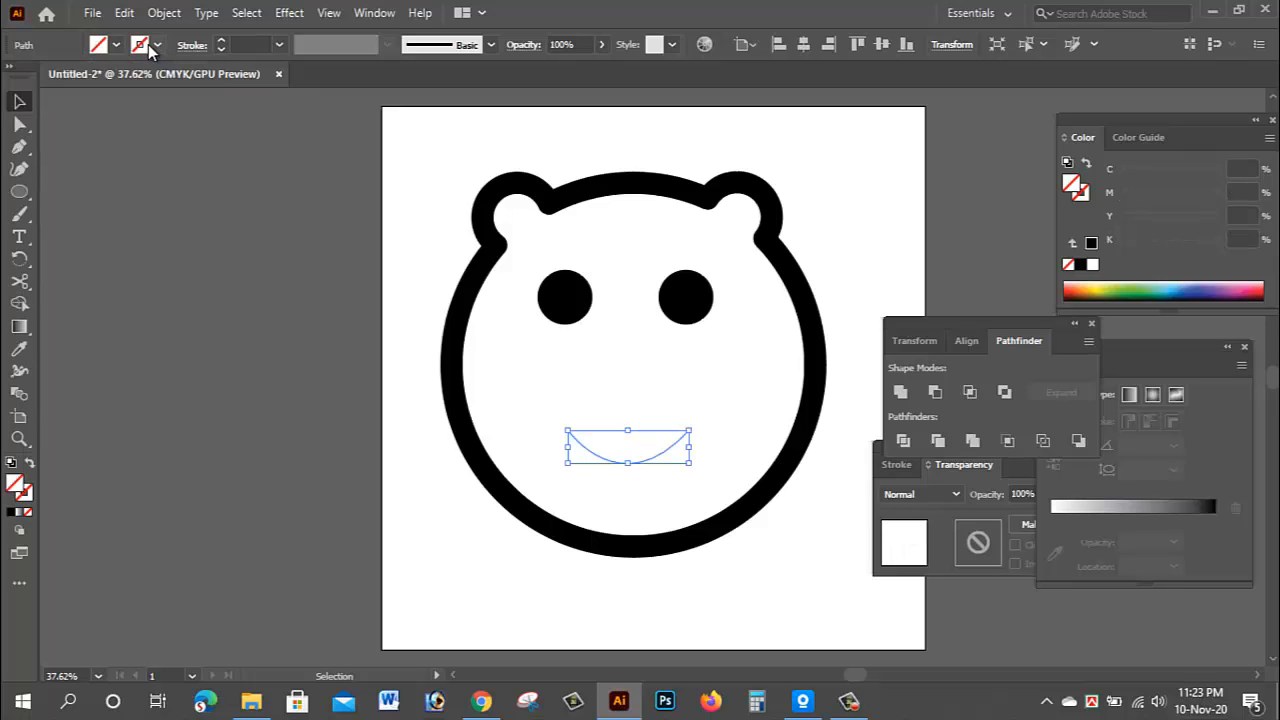
pyautogui.click(157, 44)
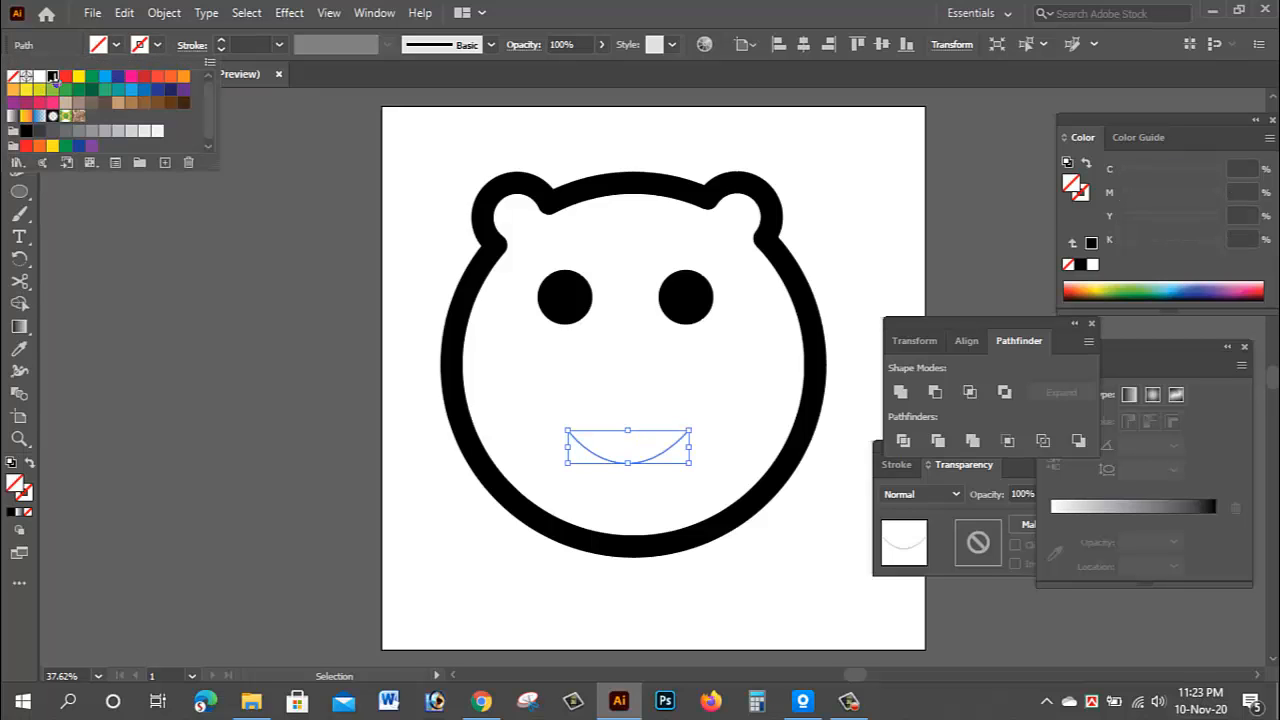
pyautogui.click(52, 76)
pyautogui.click(278, 47)
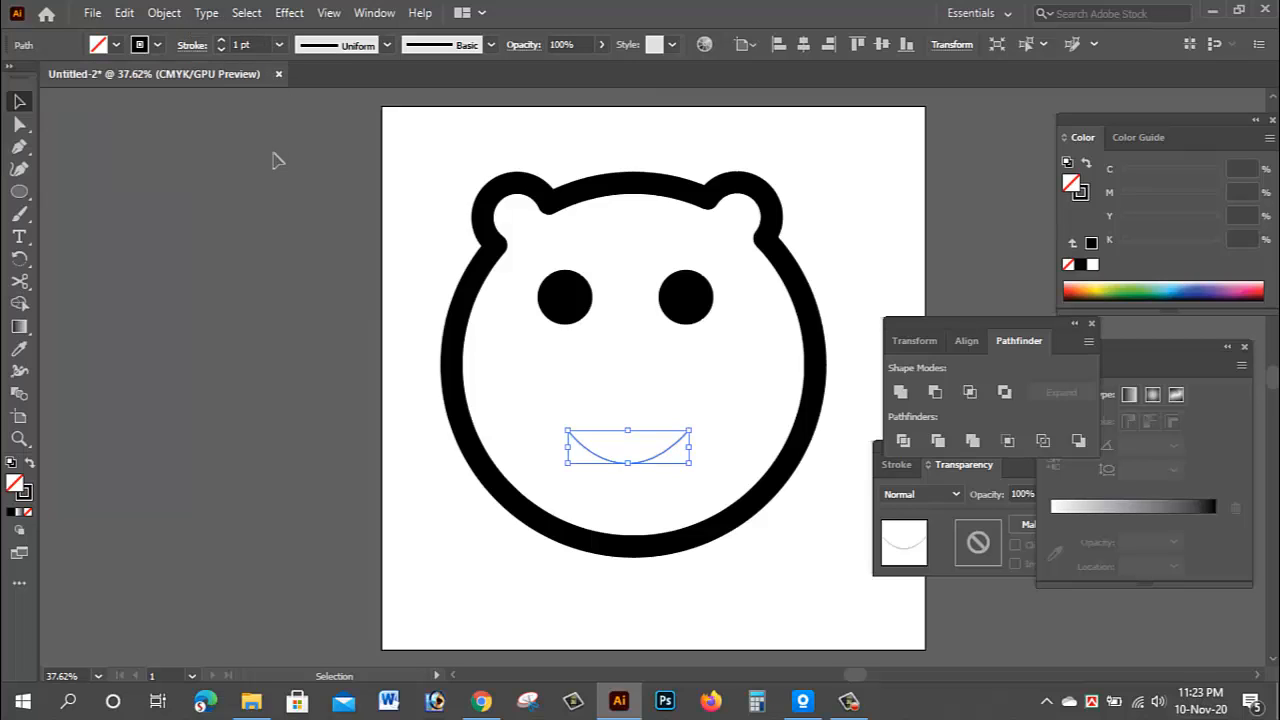
pyautogui.click(279, 45)
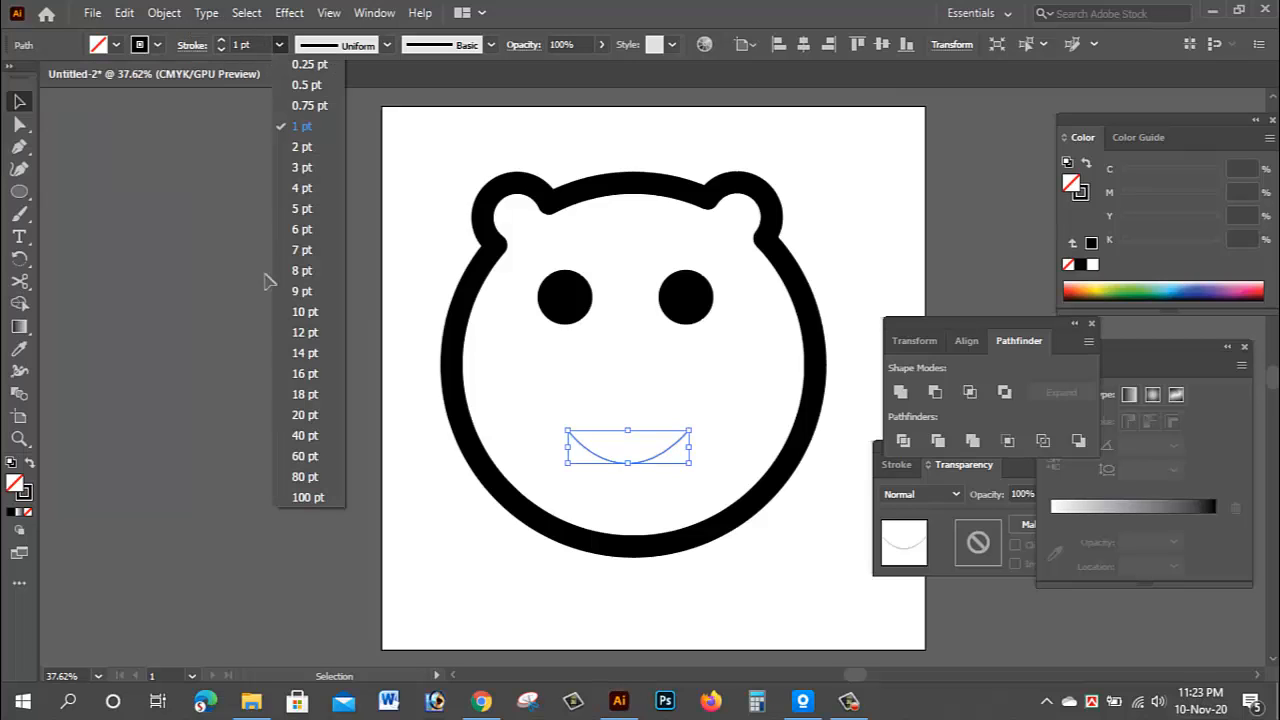
pyautogui.click(297, 390)
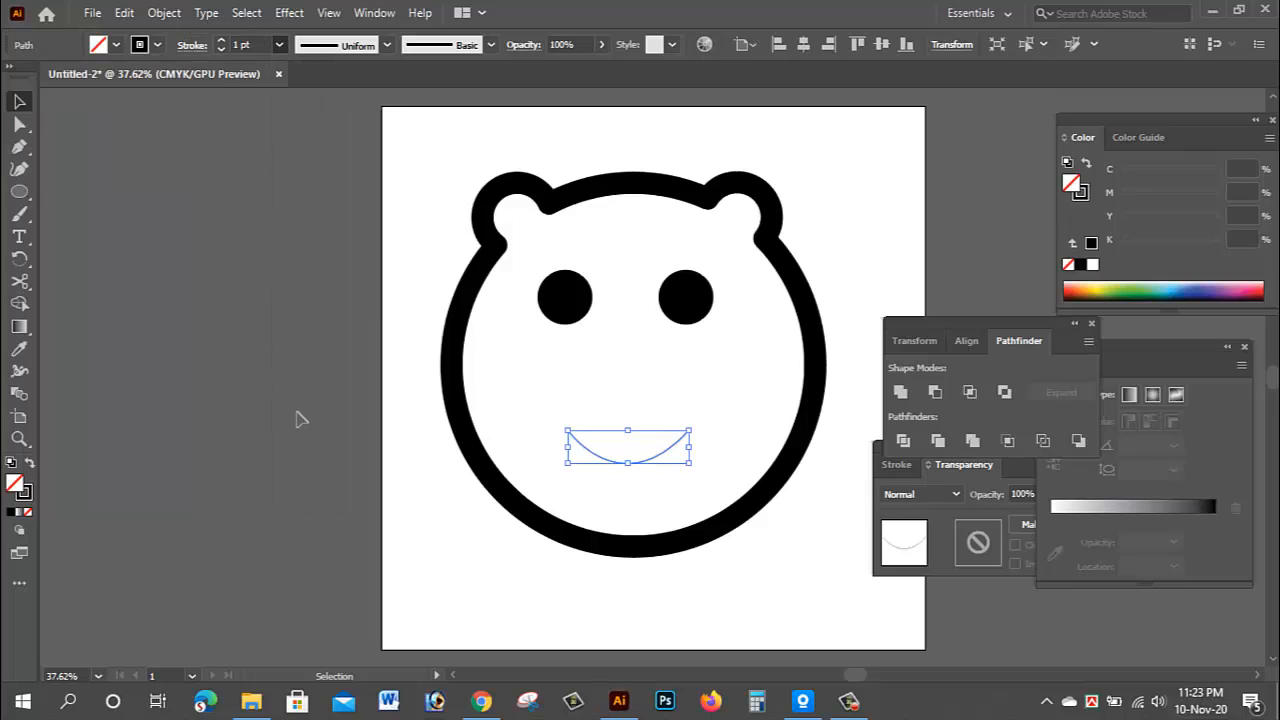
# Step: Give the mouth stroke a round cap and round join, and deselect it
pyautogui.click(195, 49)
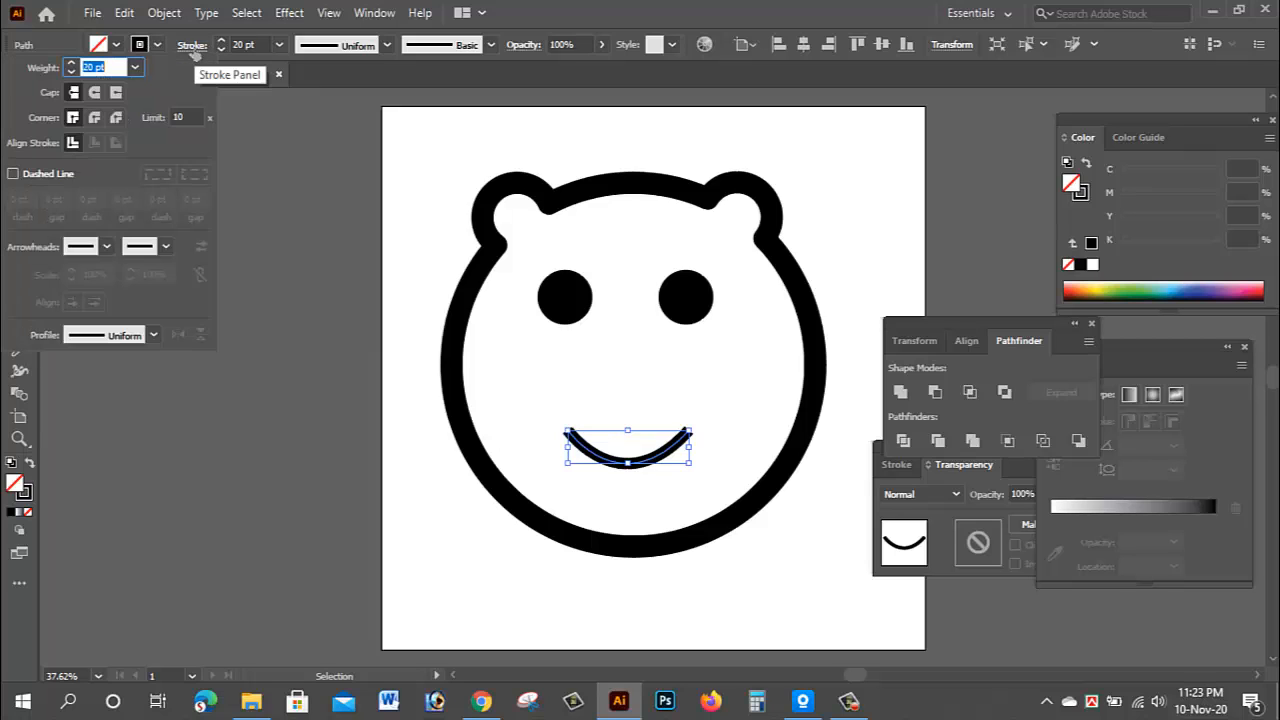
pyautogui.click(95, 93)
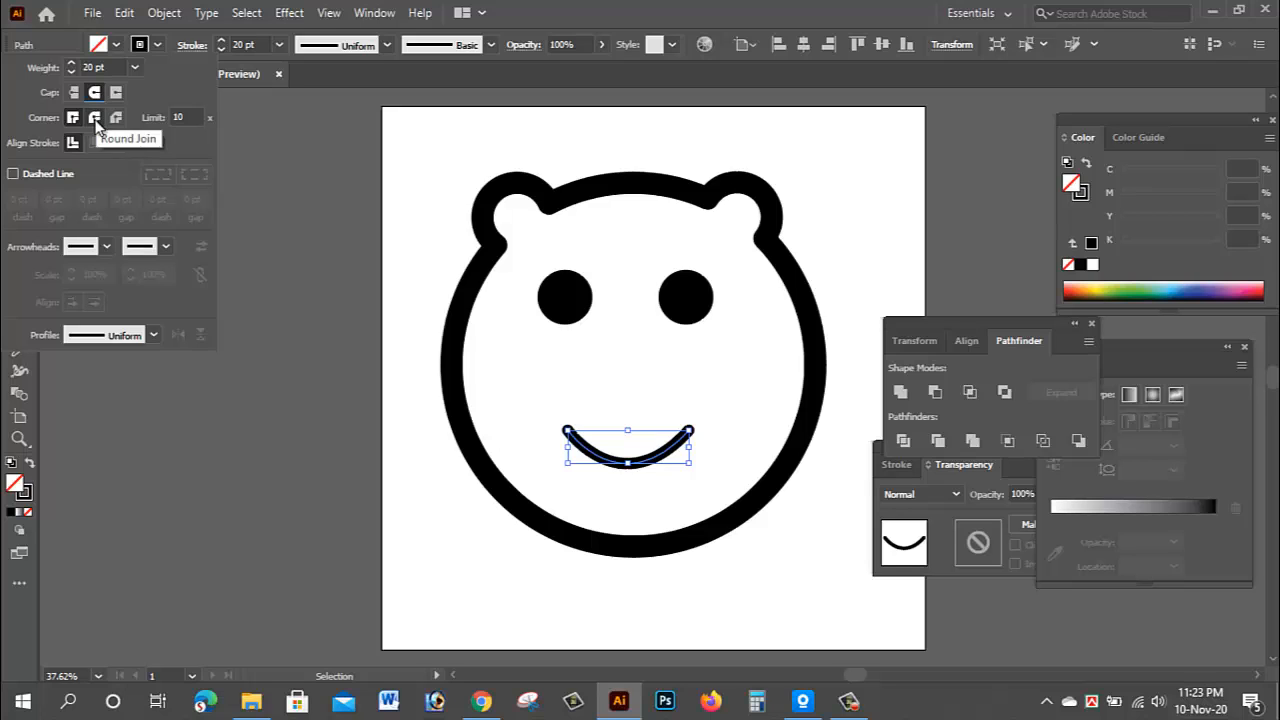
pyautogui.click(96, 119)
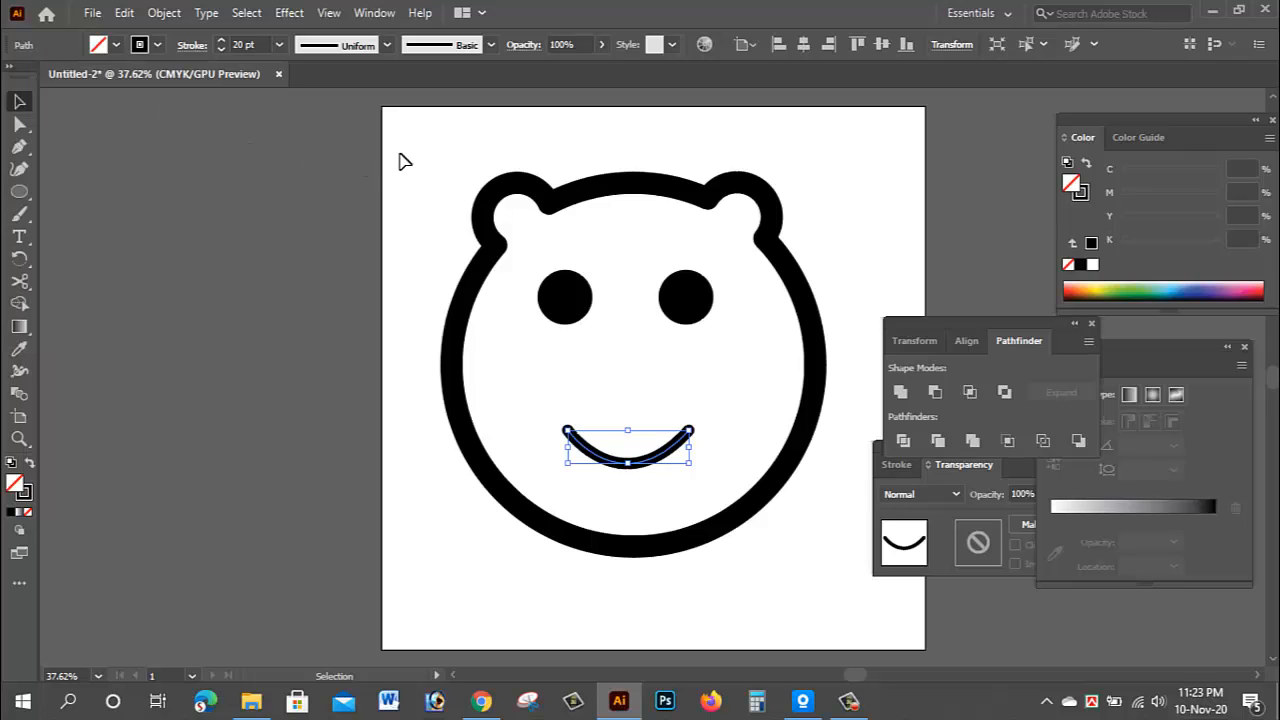
pyautogui.click(640, 142)
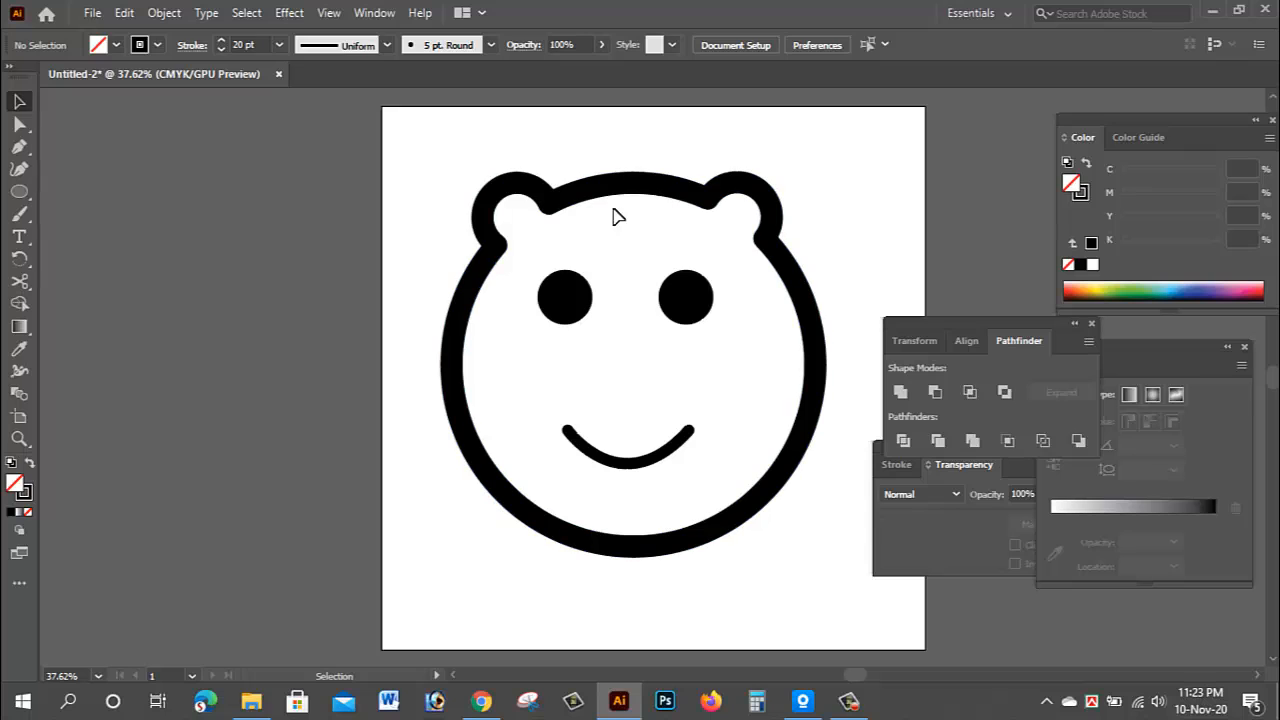
# Step: Expand the complete face artwork and unite all its parts into one compound shape
pyautogui.moveTo(455, 130); pyautogui.dragTo(840, 565)
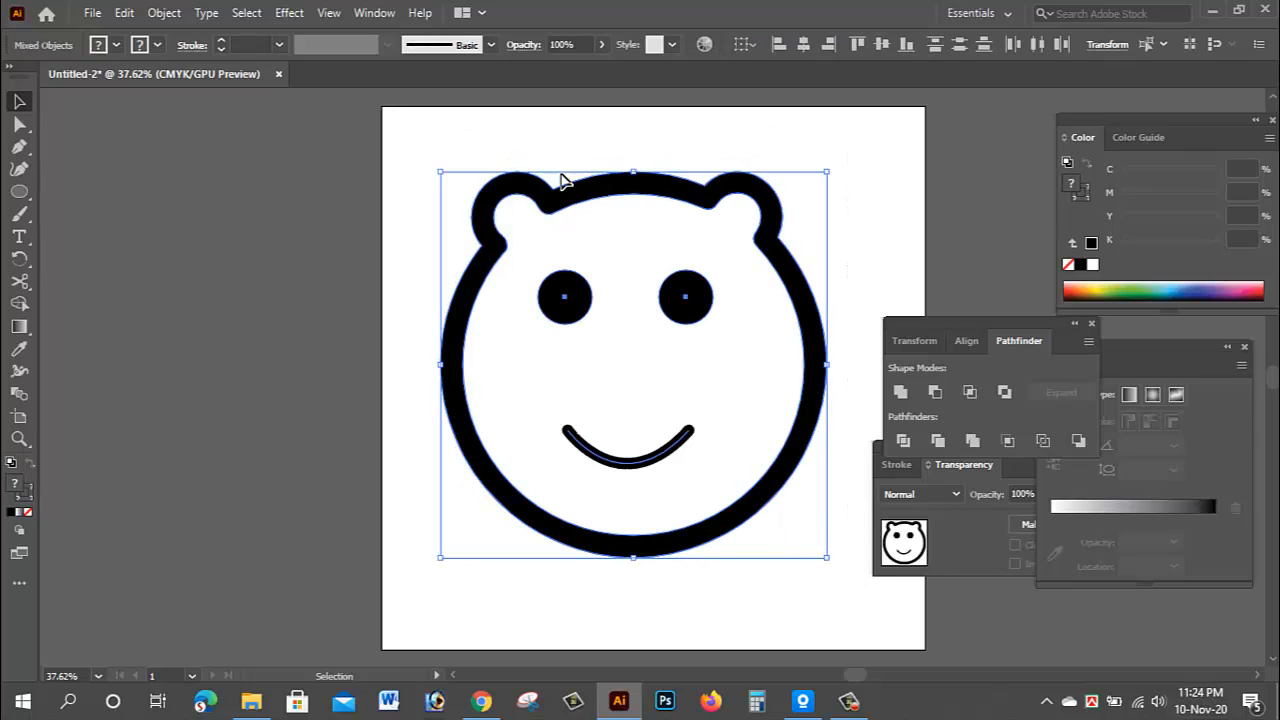
pyautogui.click(163, 13)
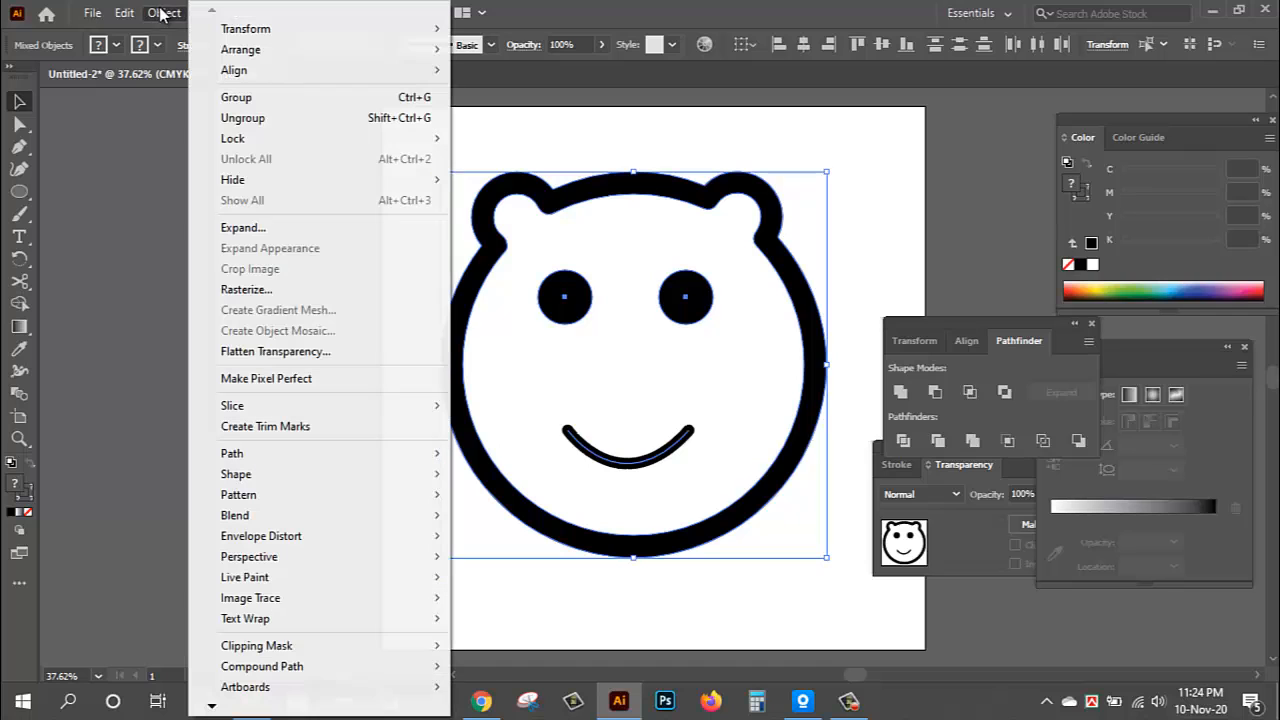
pyautogui.click(228, 227)
pyautogui.click(594, 460)
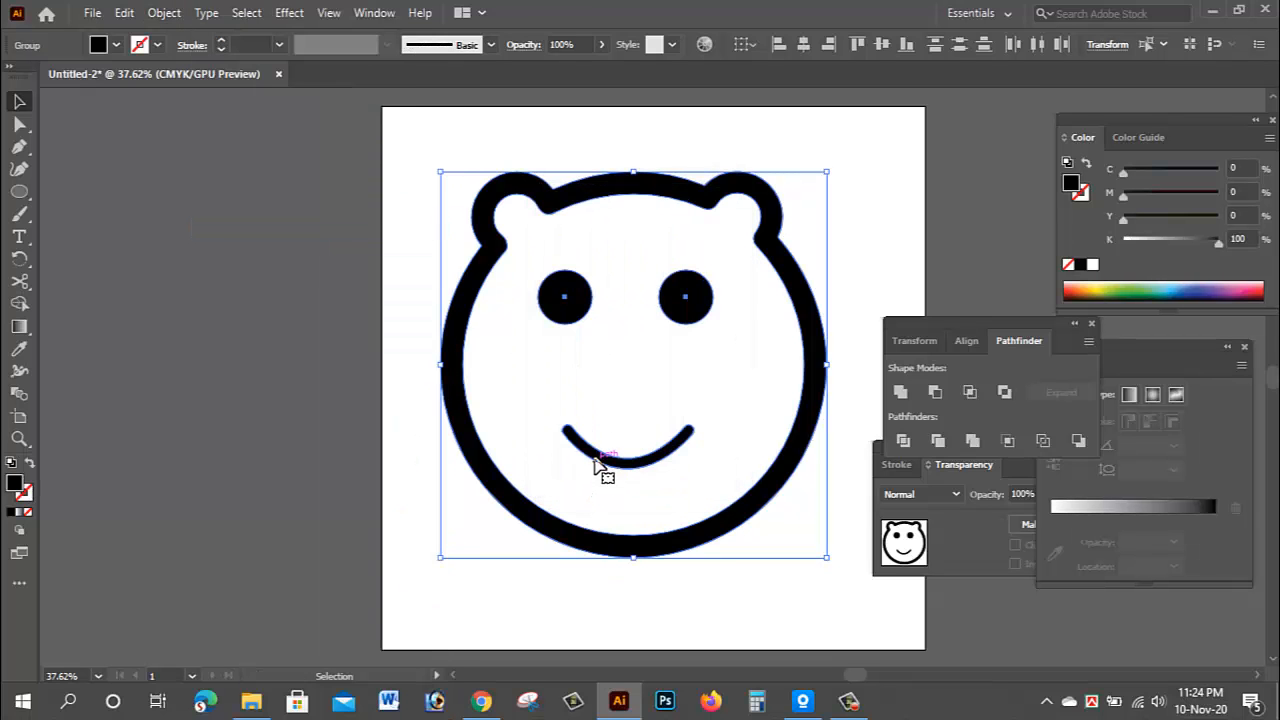
pyautogui.click(900, 392)
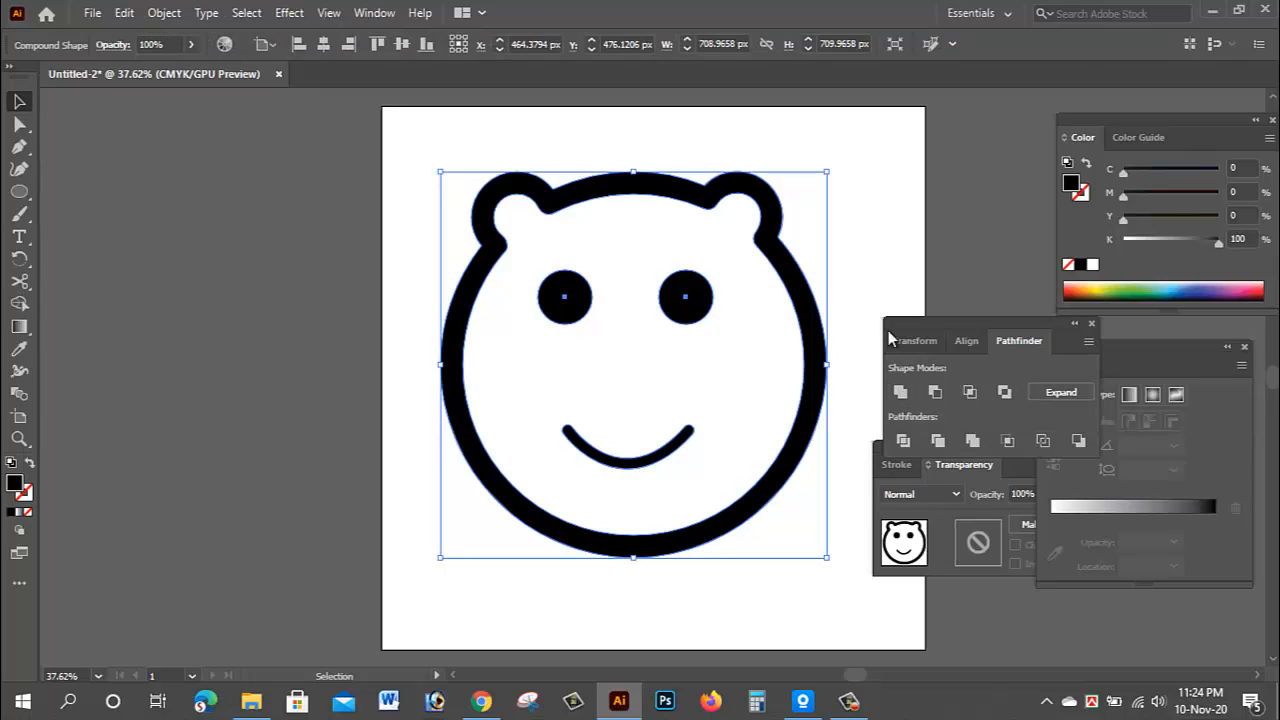
# Step: Move the united panda face slightly to the right on the artboard and deselect it
pyautogui.click(862, 263)
pyautogui.moveTo(801, 276); pyautogui.dragTo(820, 277)
pyautogui.click(866, 219)
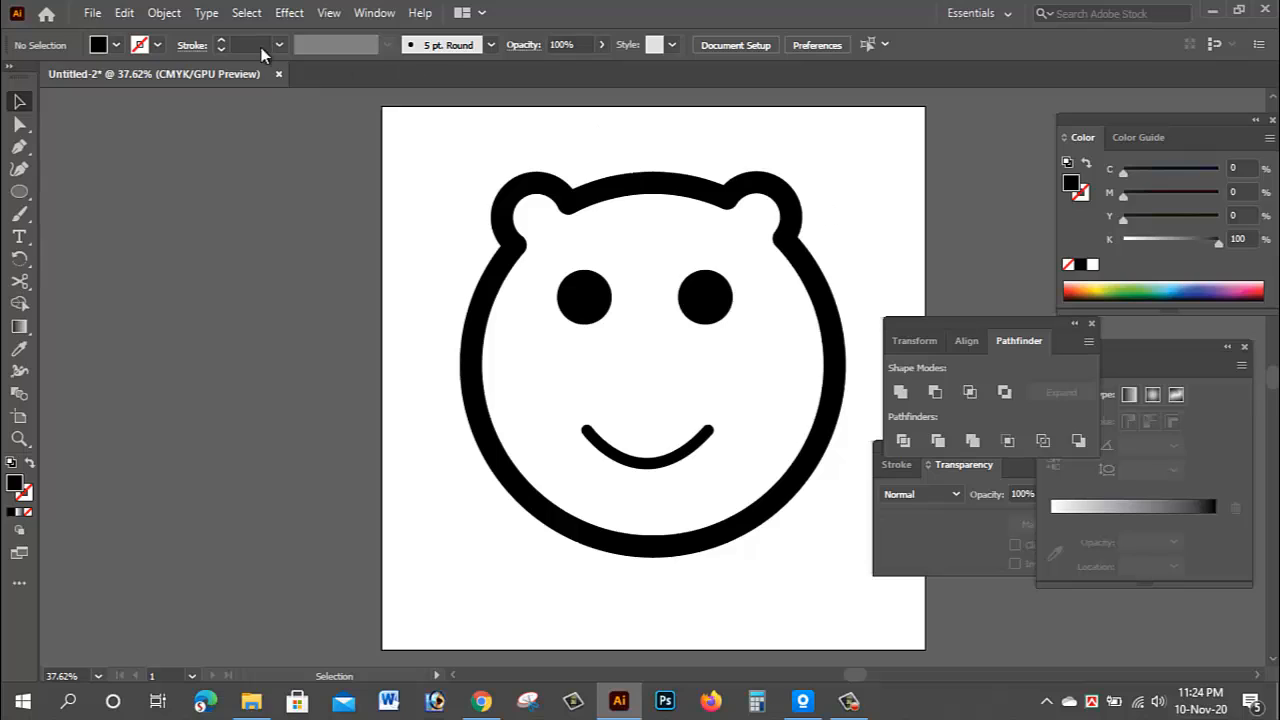
# Step: Export the artwork to the Simple Logo folder as a PNG named logo panda, at High (300 ppi) with a transparent background
pyautogui.click(94, 13)
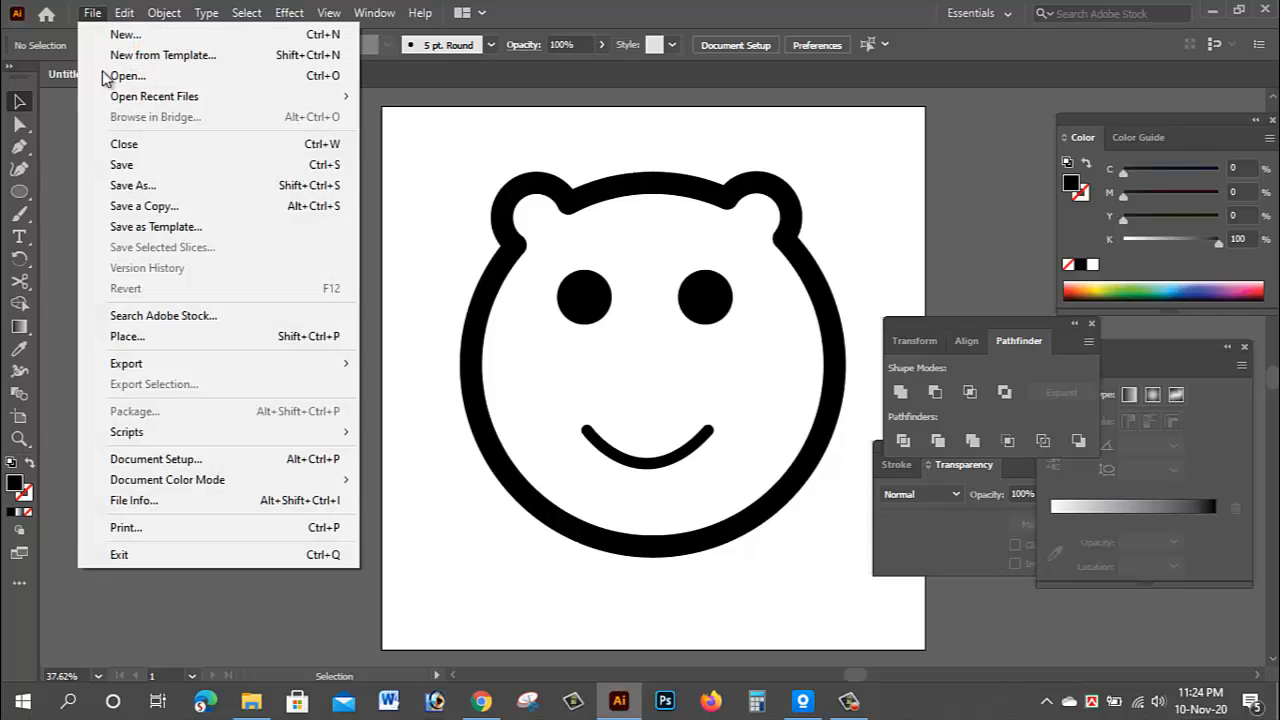
pyautogui.moveTo(137, 364)
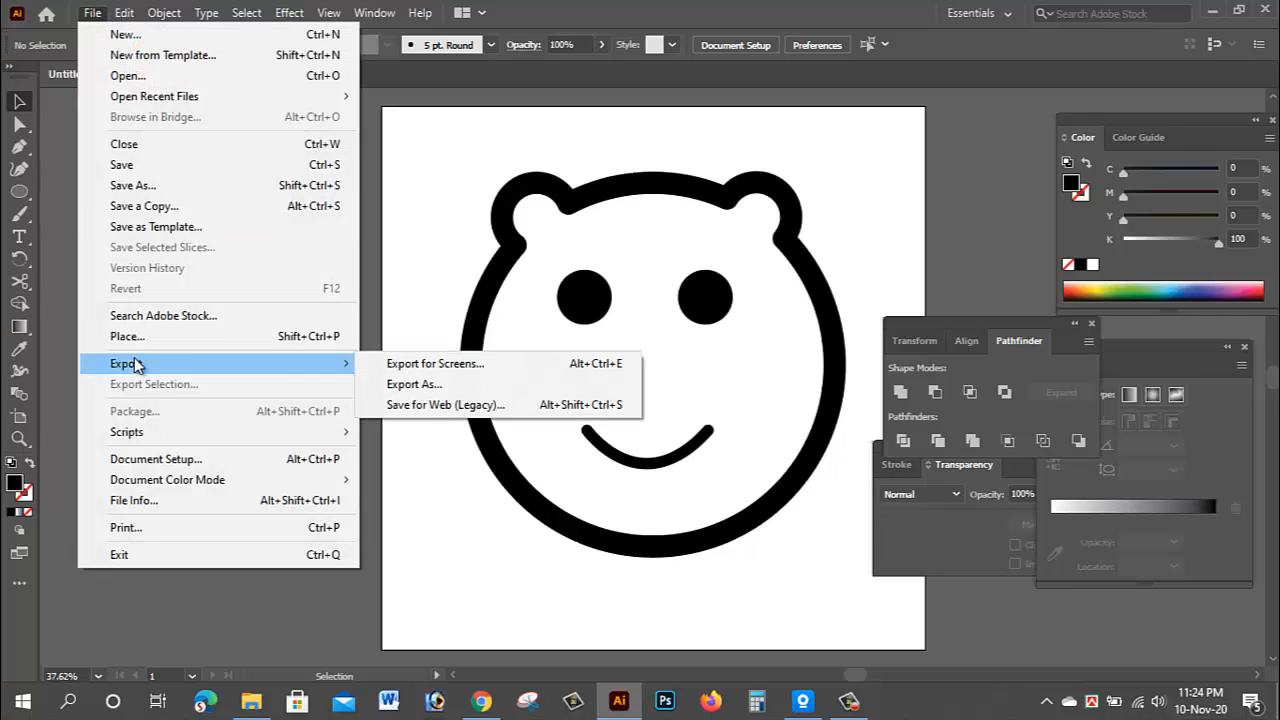
pyautogui.click(462, 388)
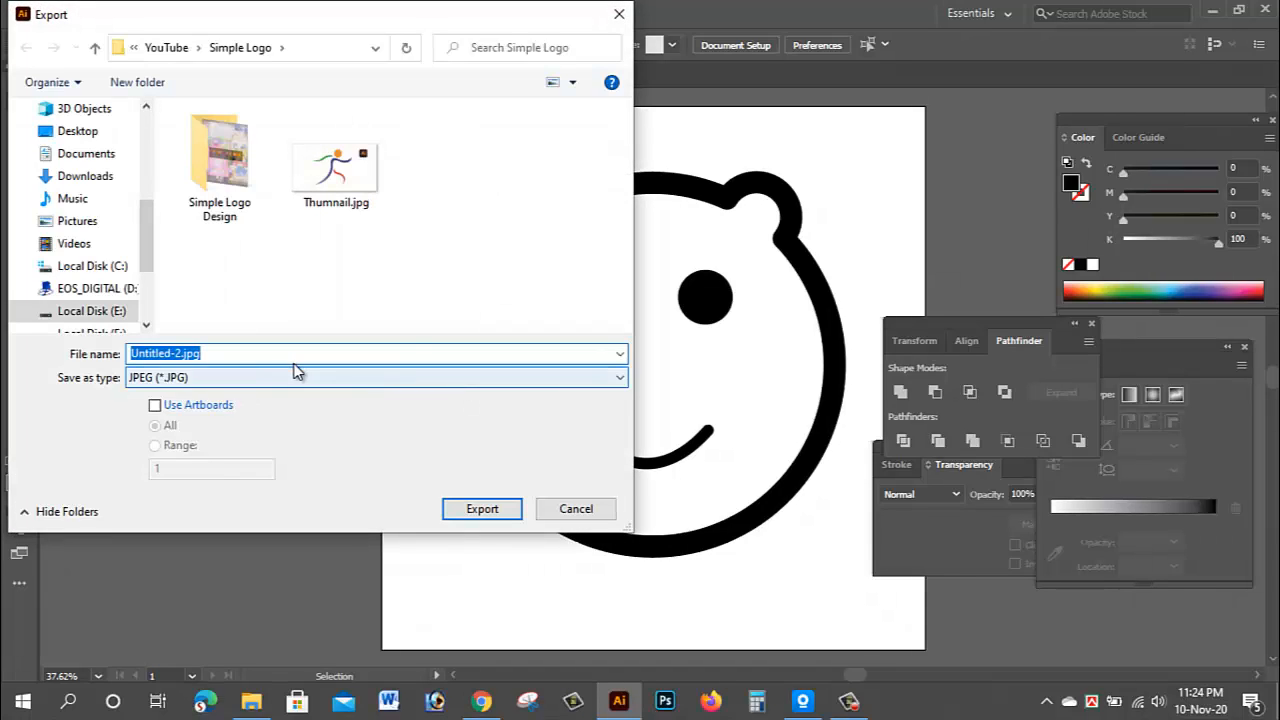
pyautogui.write('logo ')
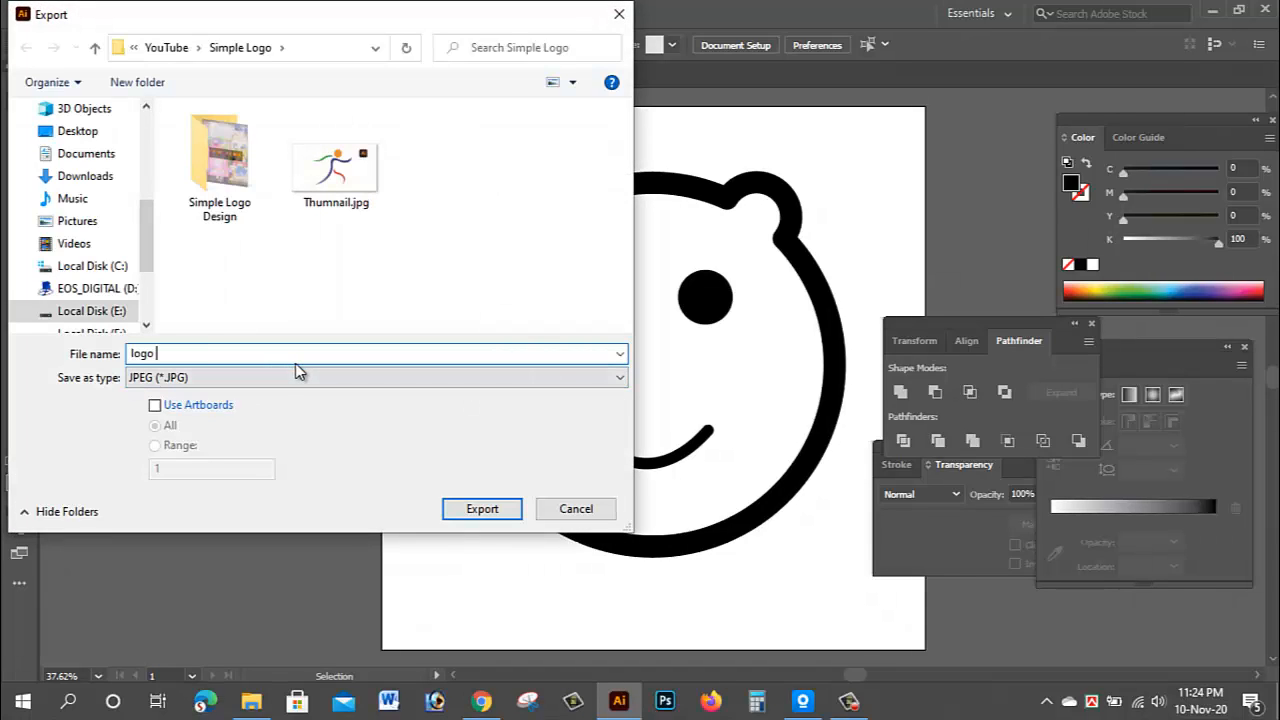
pyautogui.write('panda')
pyautogui.click(314, 379)
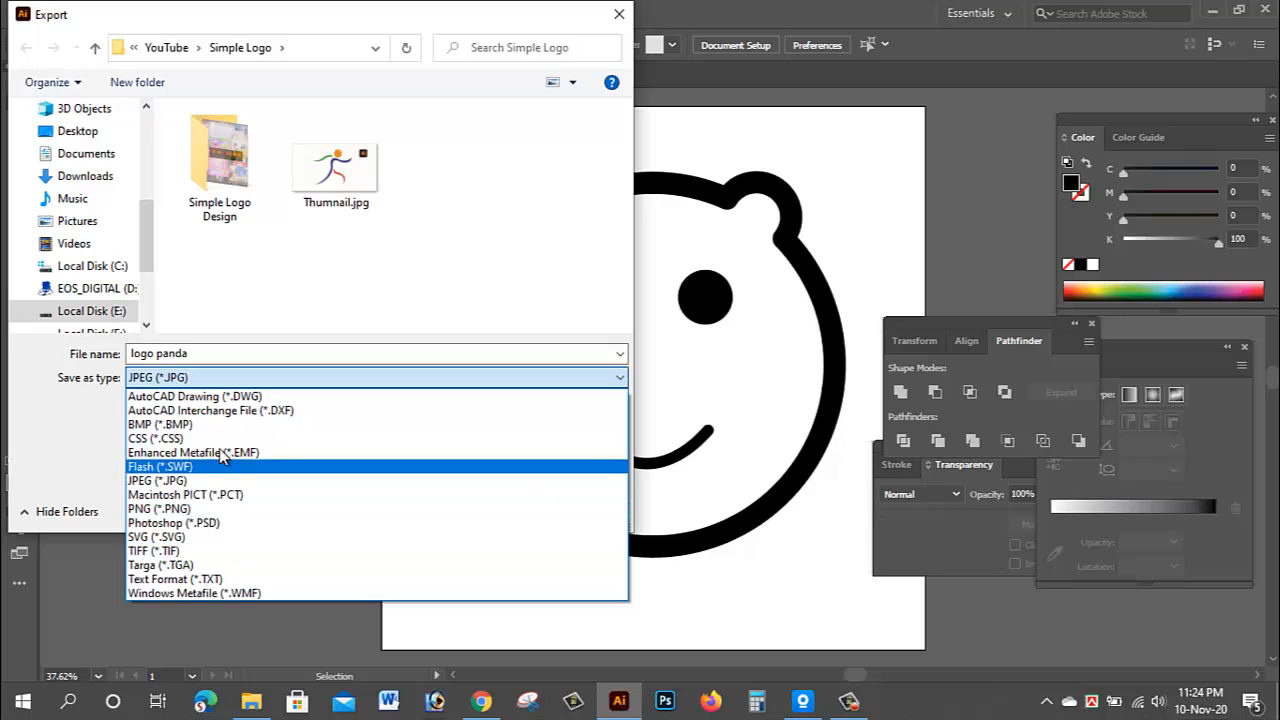
pyautogui.click(215, 510)
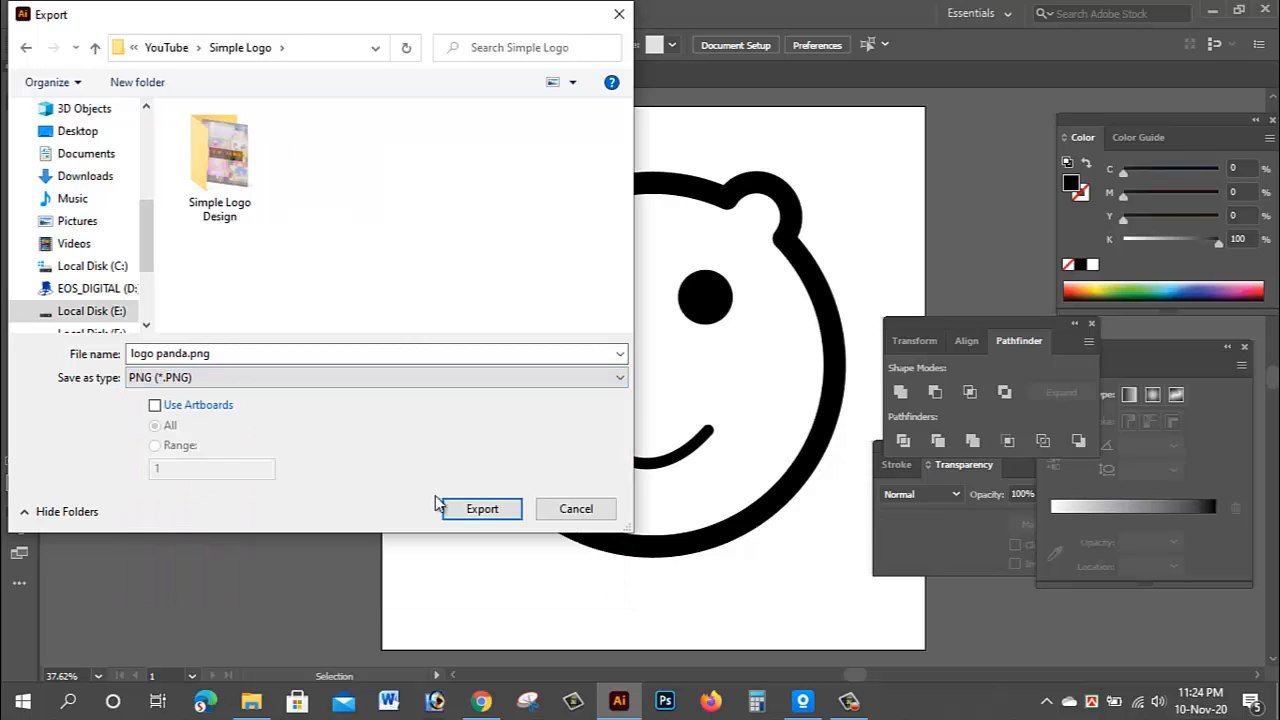
pyautogui.click(483, 510)
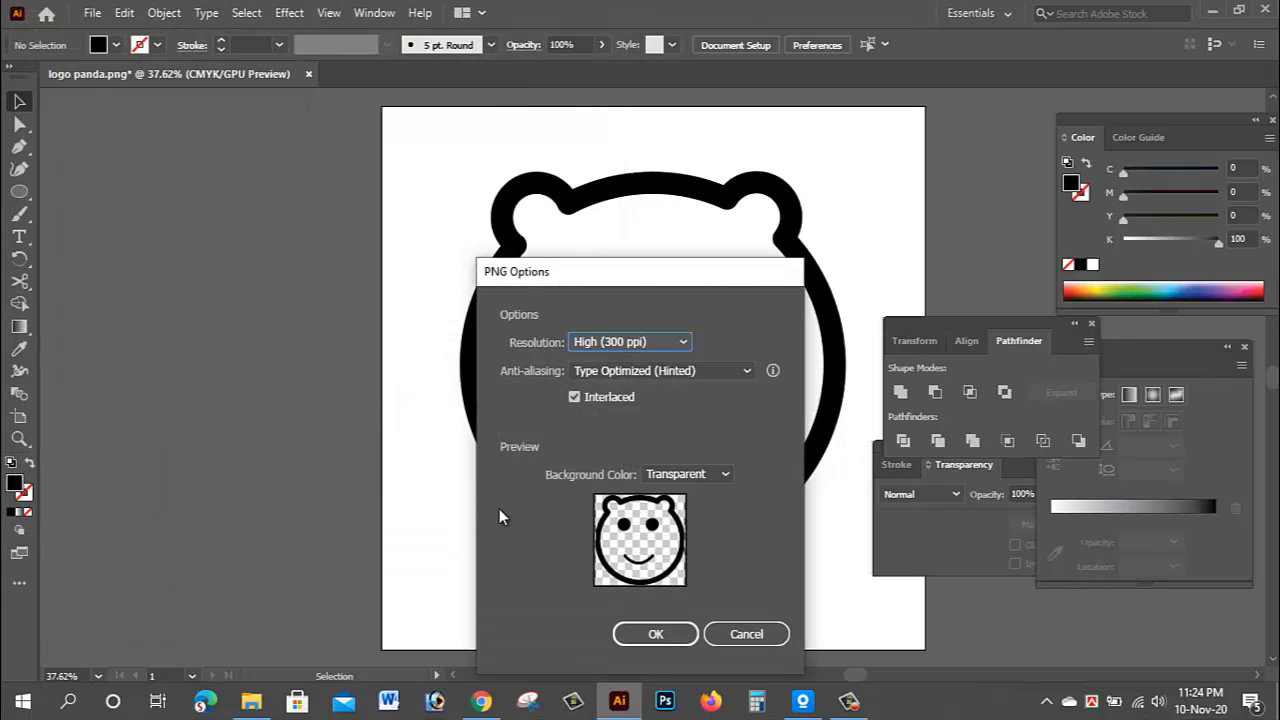
pyautogui.click(655, 624)
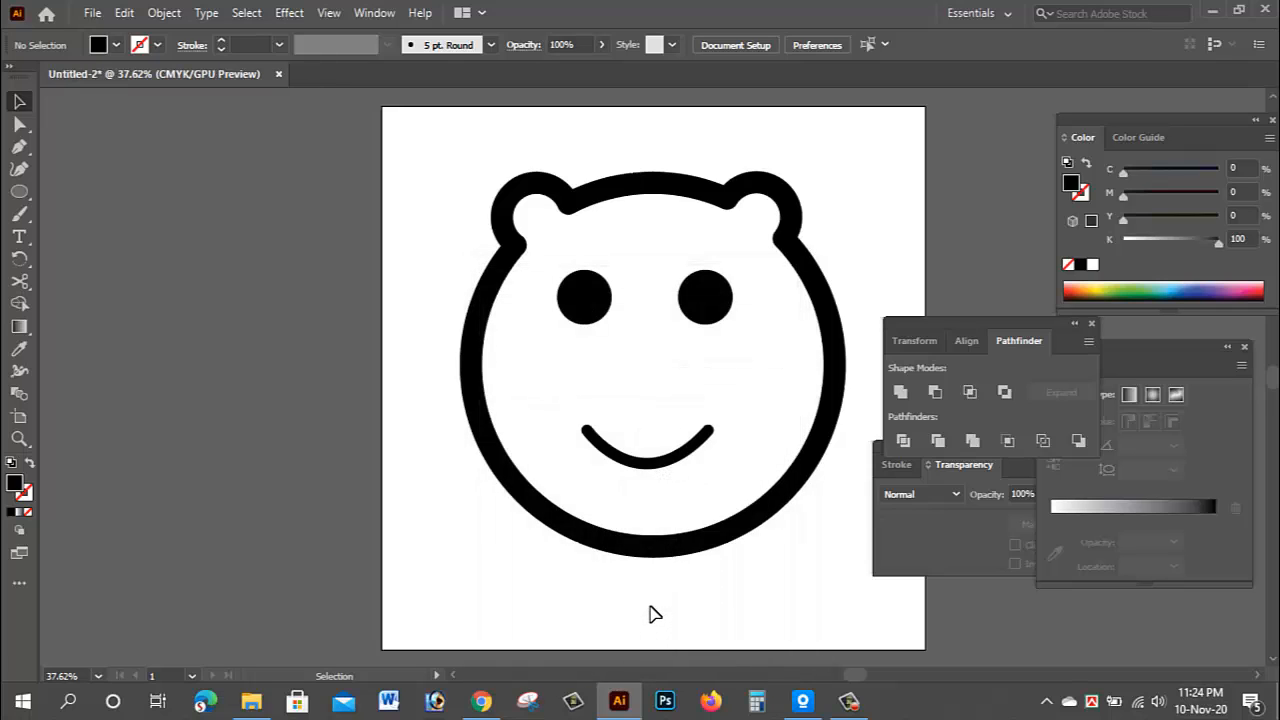
# Step: Switch to the Simple Logo folder in File Explorer, view the exported logo panda.png in Photos, and close the viewer
pyautogui.click(1211, 10)
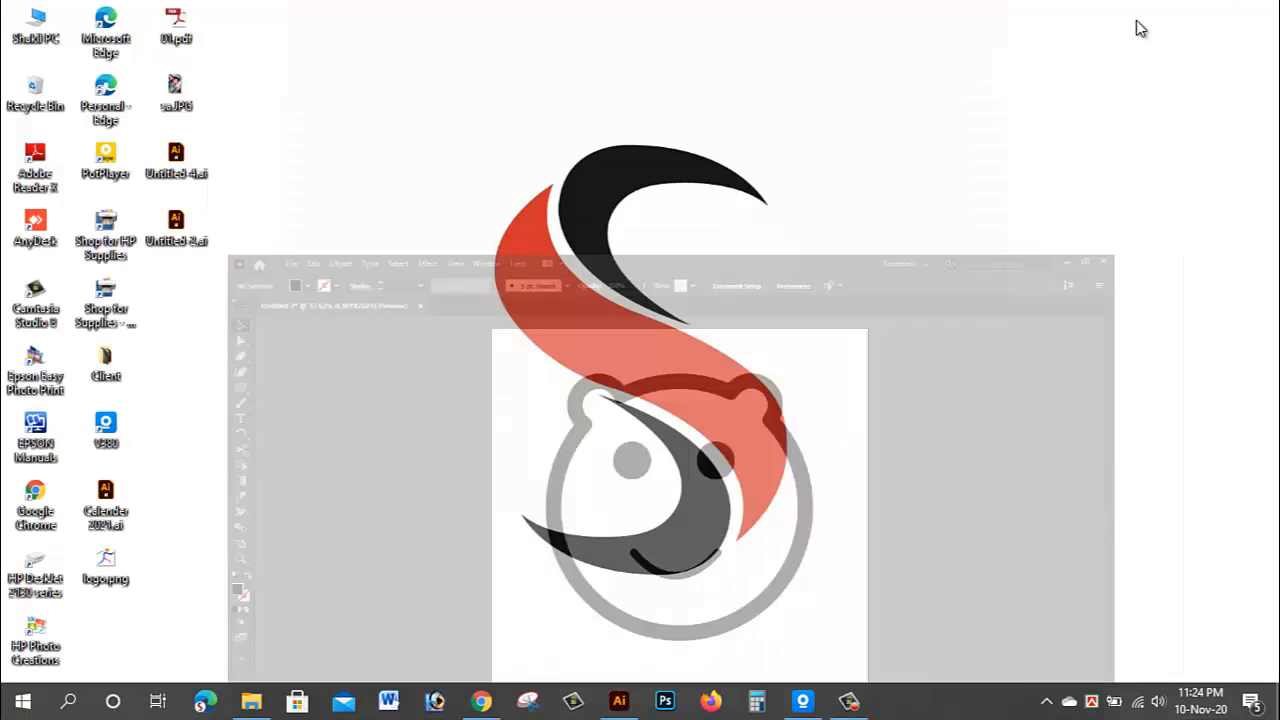
pyautogui.moveTo(251, 700)
pyautogui.click(314, 628)
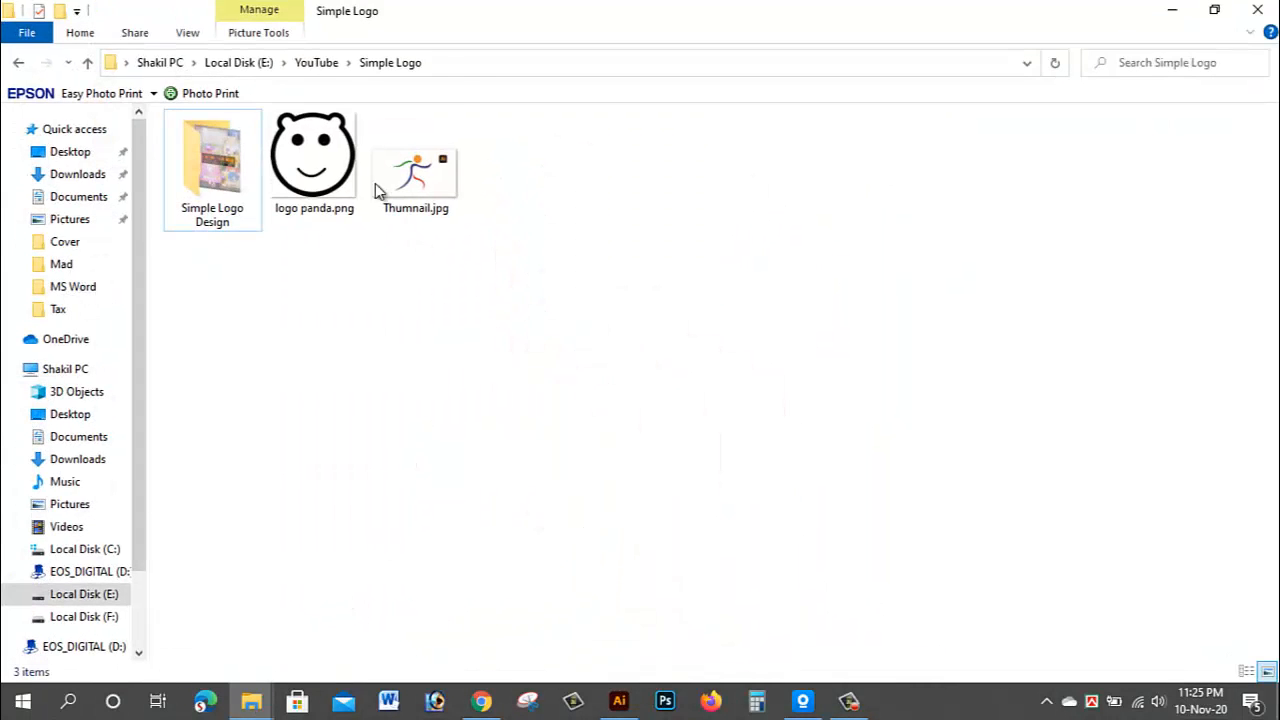
pyautogui.doubleClick(336, 150)
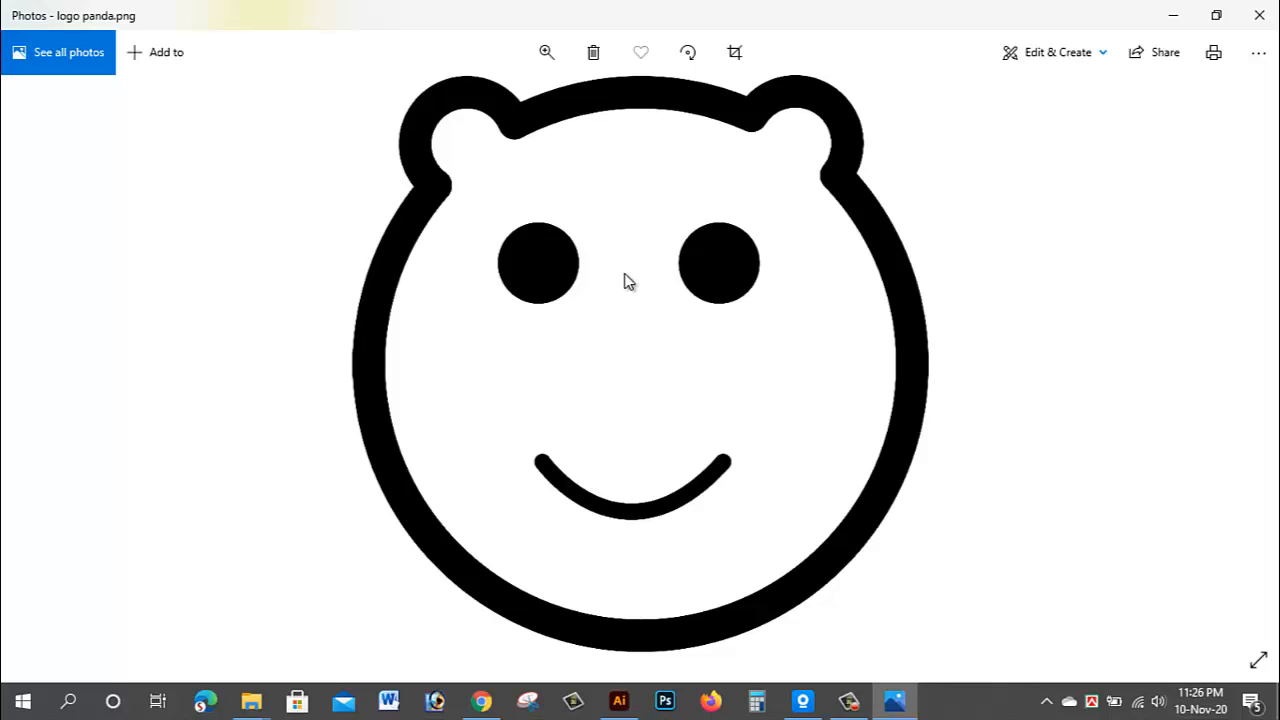
pyautogui.click(1256, 12)
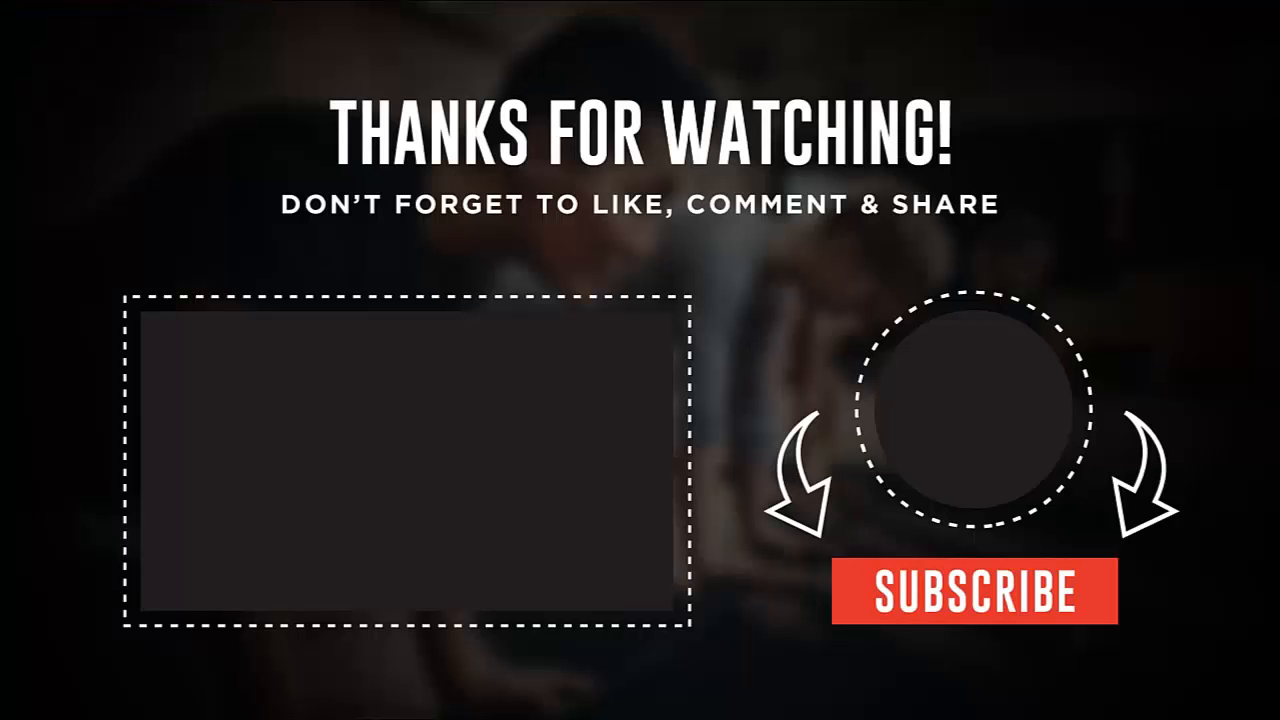